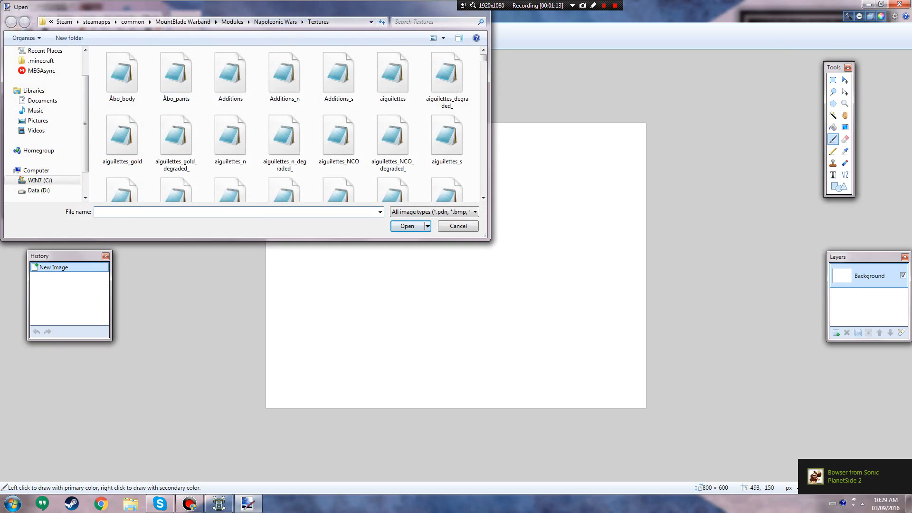
- Browse from Computer to the MountBlade Warband folder under Program Files (x86), Steam, steamapps, common on the C: drive
click(36, 171)
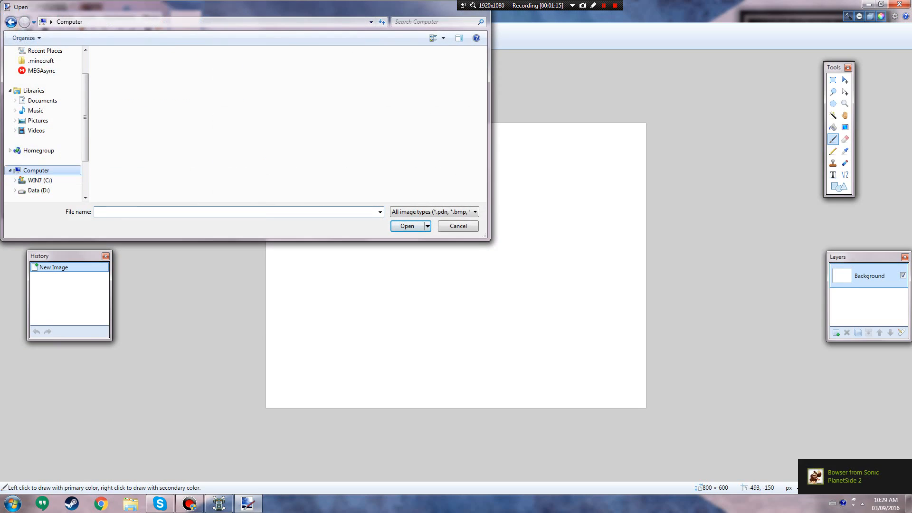
double_click(156, 74)
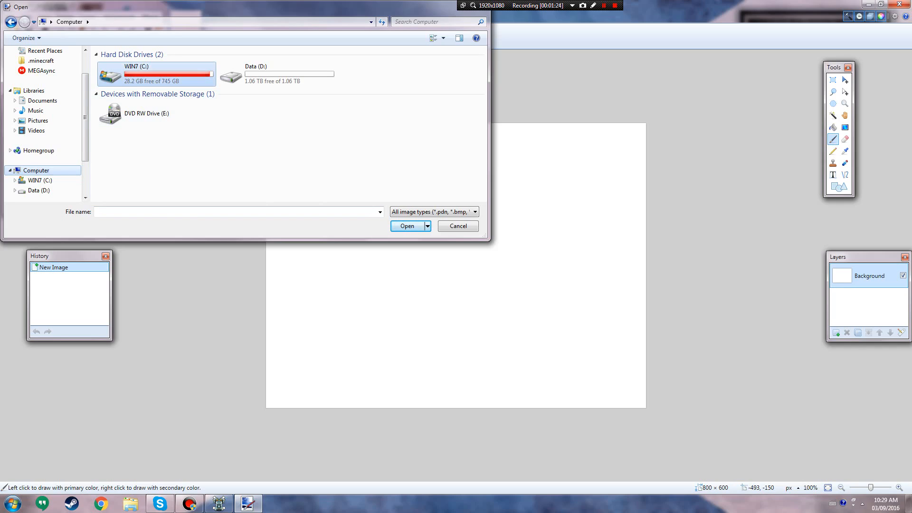
double_click(157, 74)
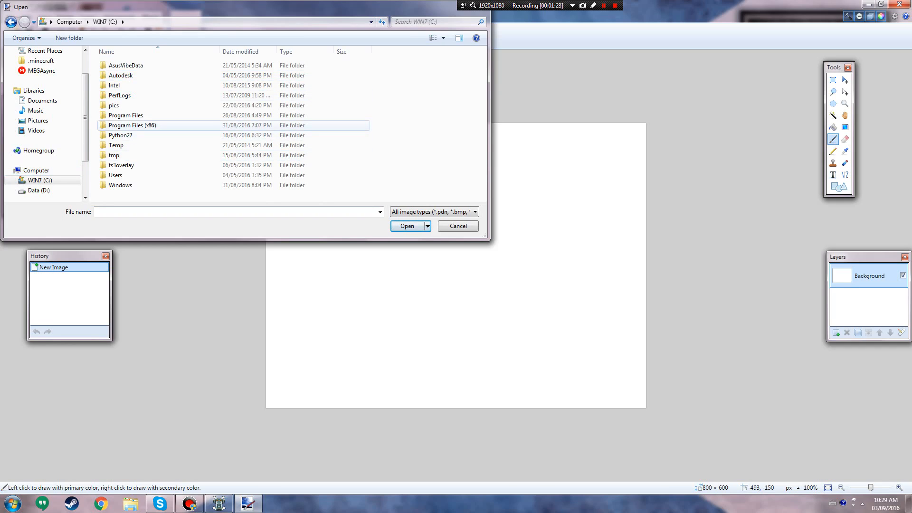
double_click(132, 125)
scroll(132, 125, down, 10)
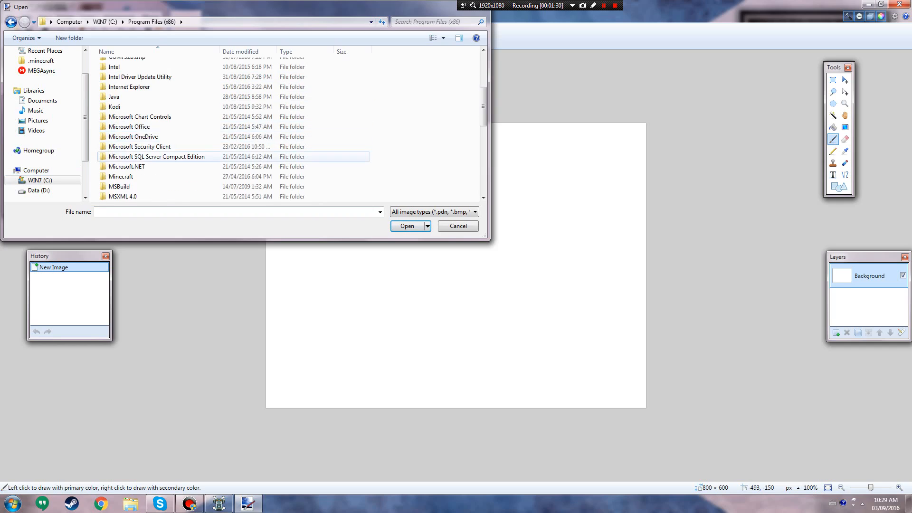
double_click(117, 157)
scroll(116, 156, down, 3)
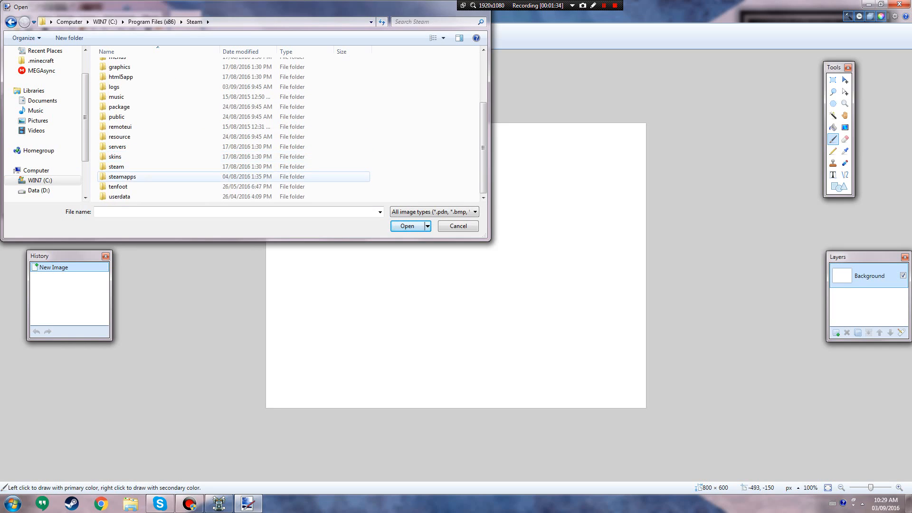
double_click(122, 176)
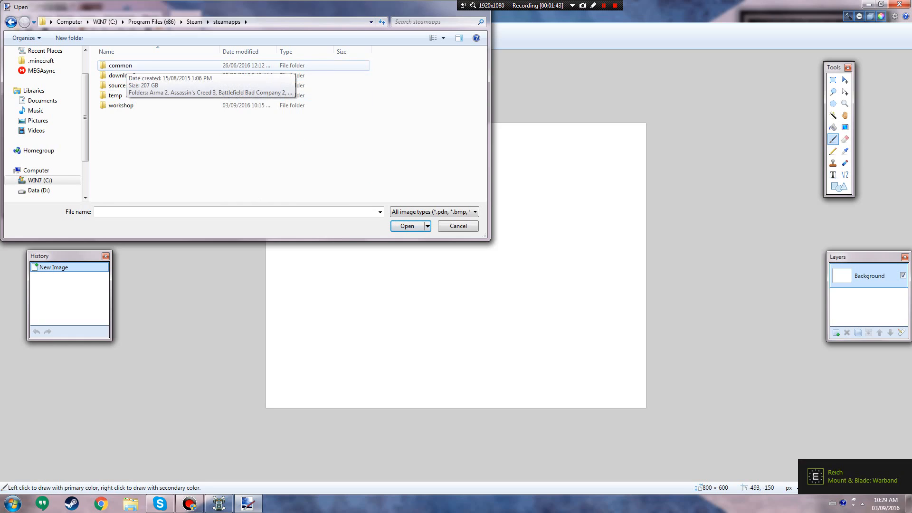
double_click(120, 65)
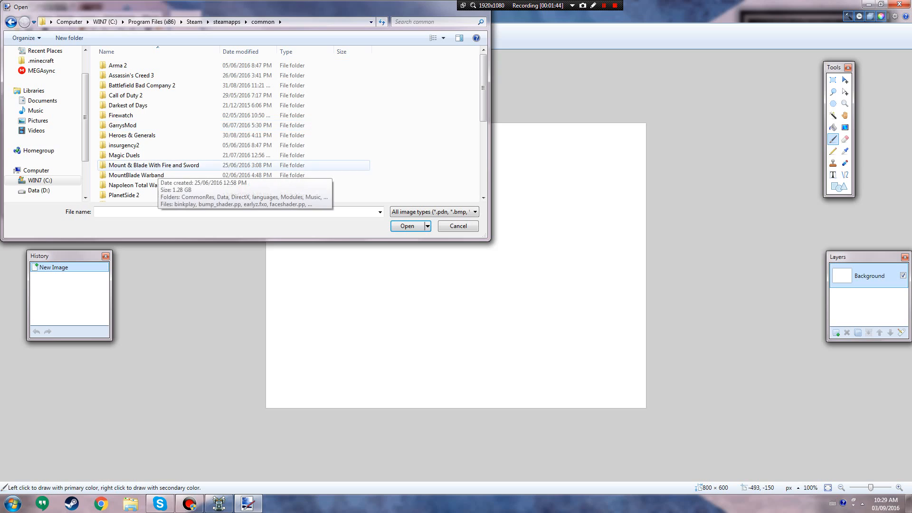
scroll(153, 167, down, 1)
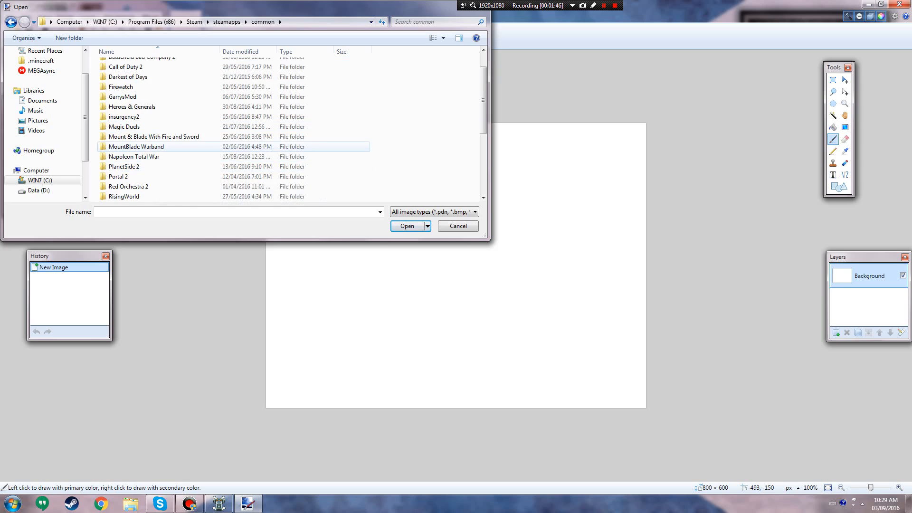
double_click(133, 146)
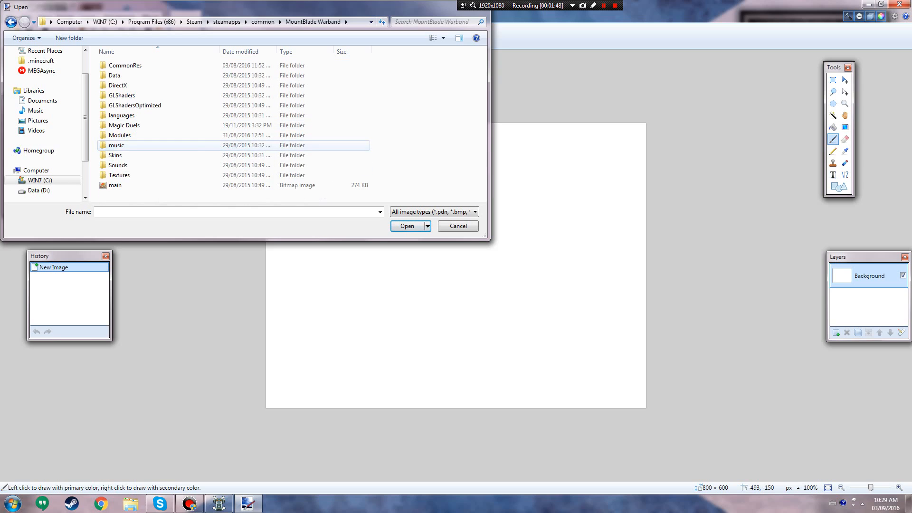
- Open the Textures folder of the Napoleonic Wars module inside Modules
click(142, 136)
double_click(142, 136)
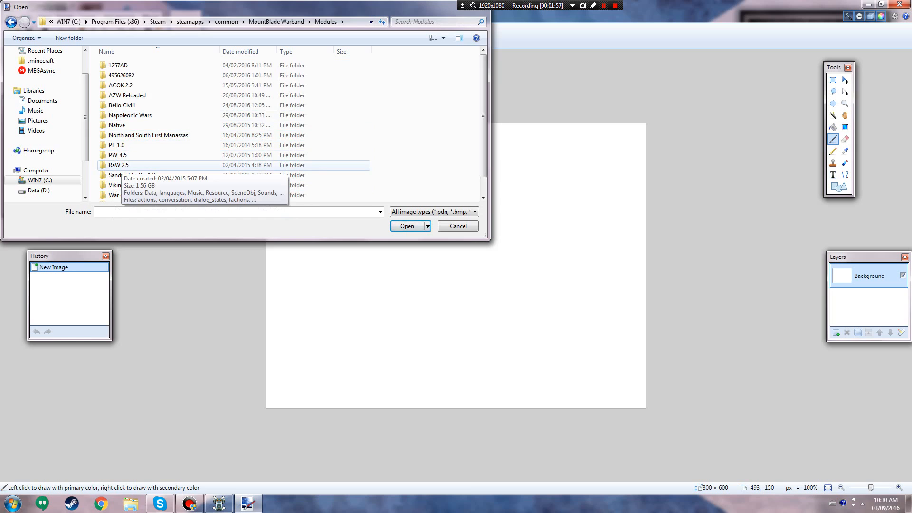
click(118, 166)
scroll(119, 167, down, 1)
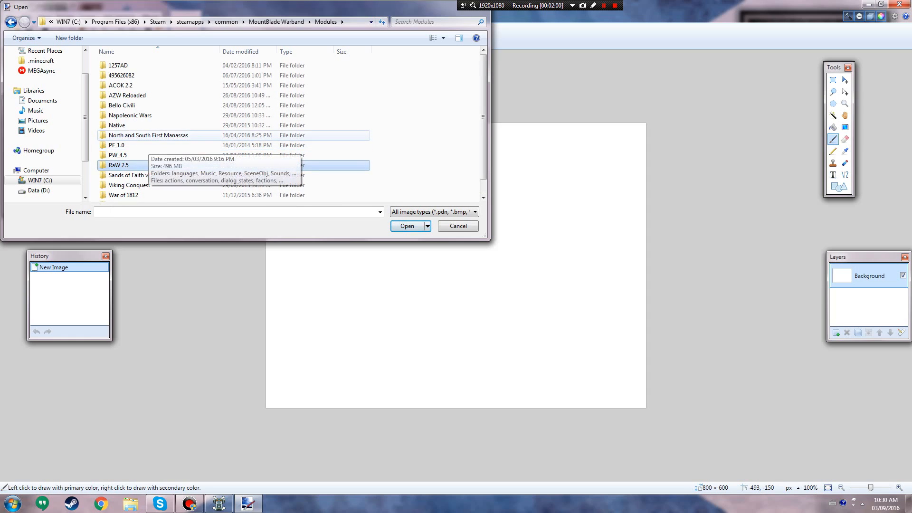
double_click(130, 96)
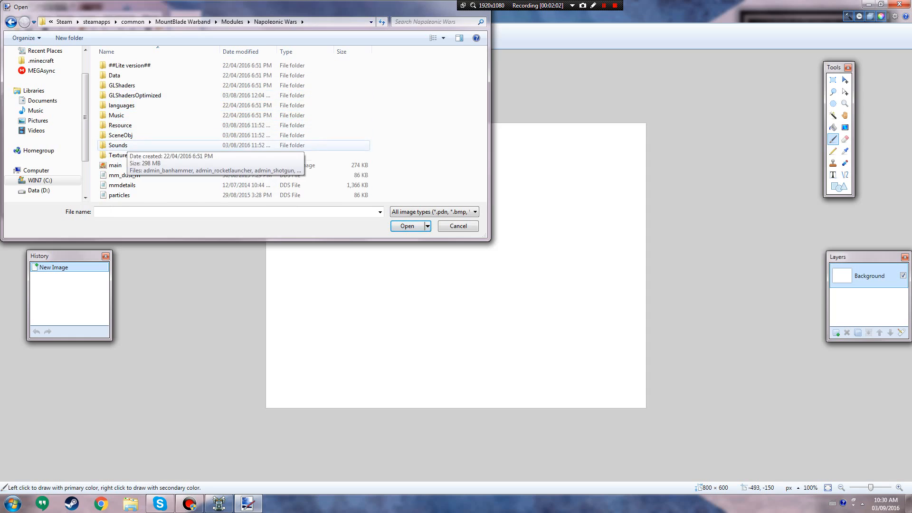
double_click(118, 155)
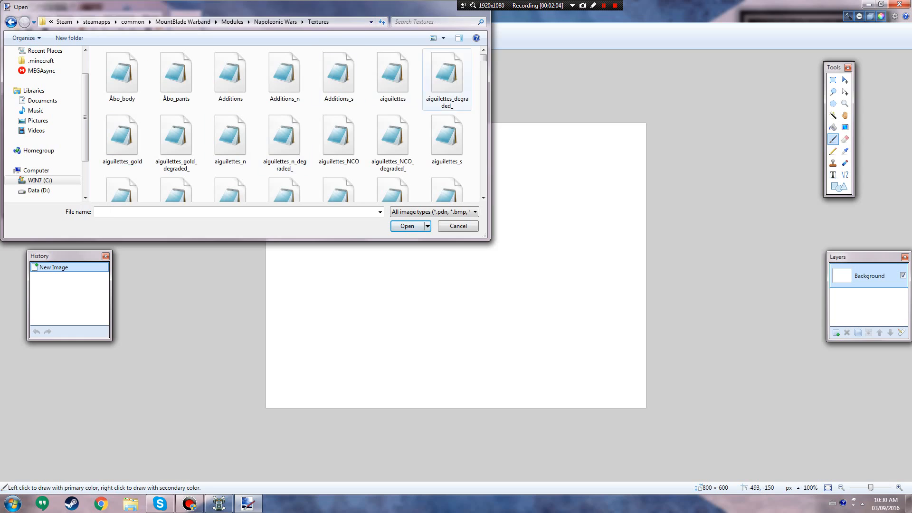
- Search the Textures folder for "gb_in" and open the gb_iniskilling_ranker texture
click(437, 22)
text(gb_)
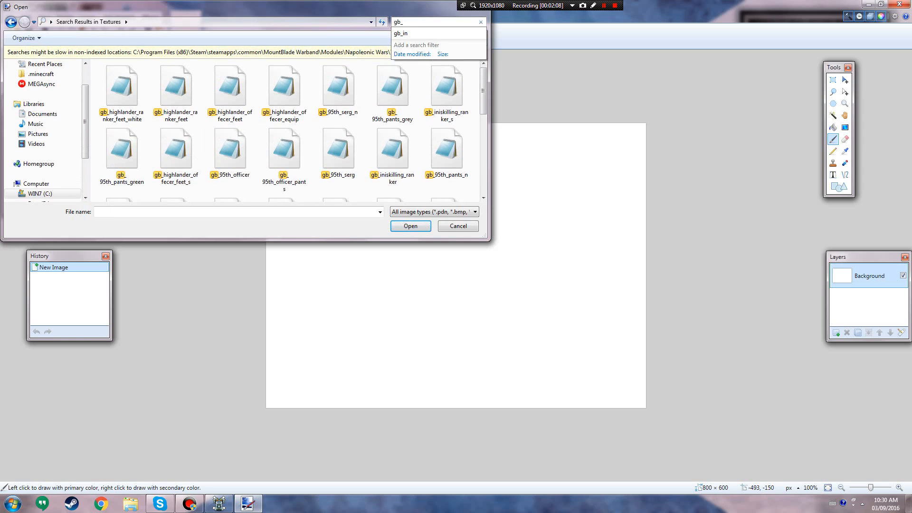
text(in)
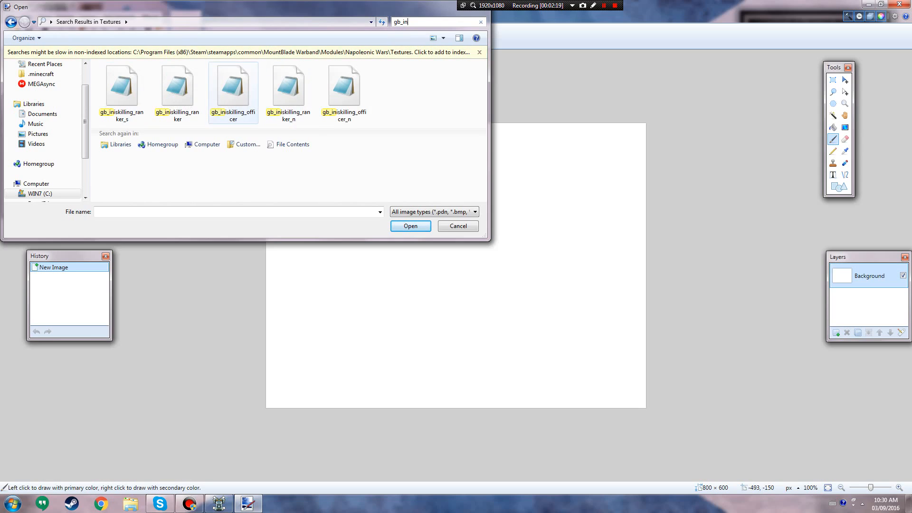
click(178, 93)
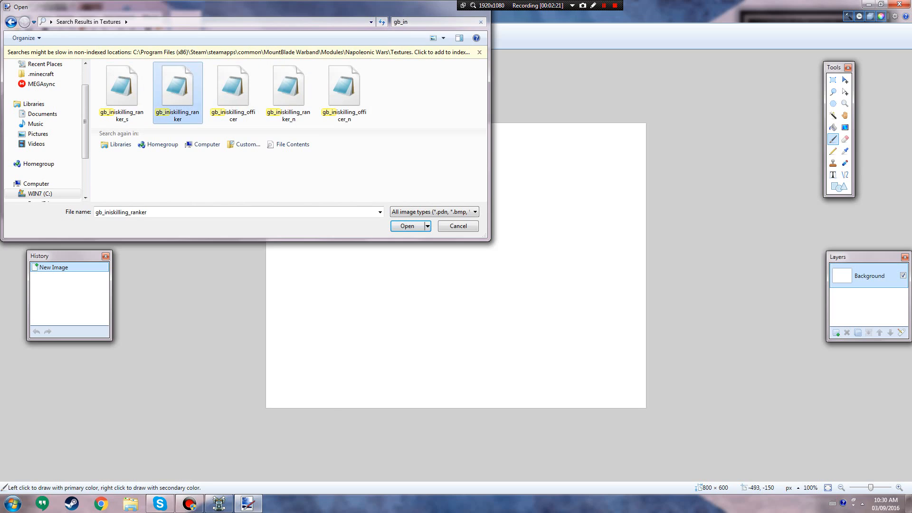
double_click(186, 97)
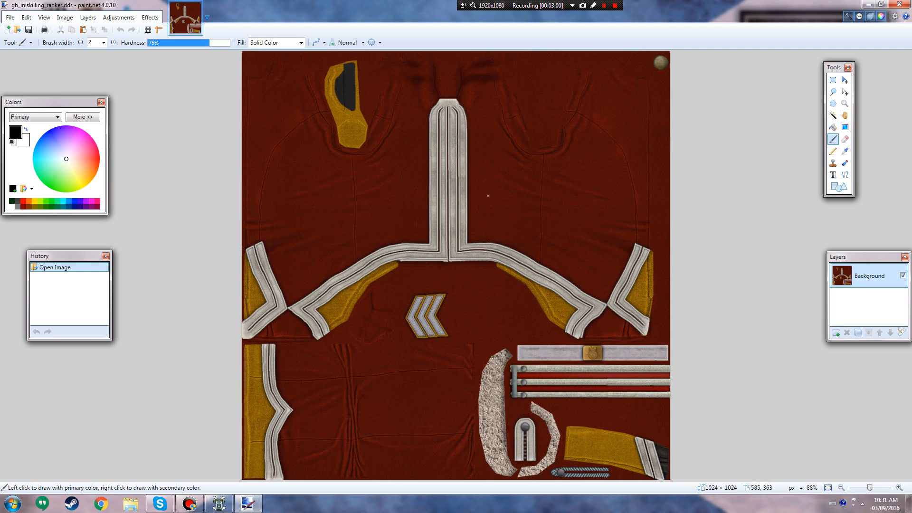
- Select the red coat fabric with the Magic Wand at a tolerance of 30%
click(833, 115)
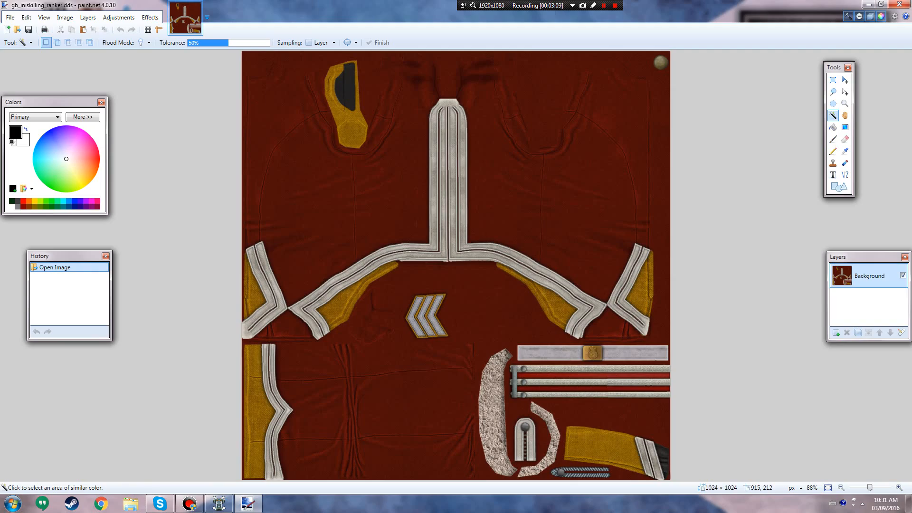
click(548, 182)
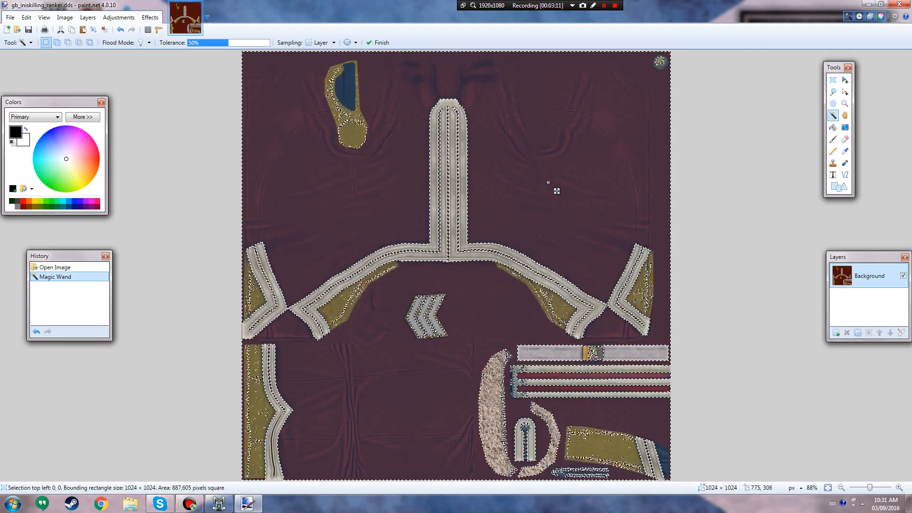
click(208, 43)
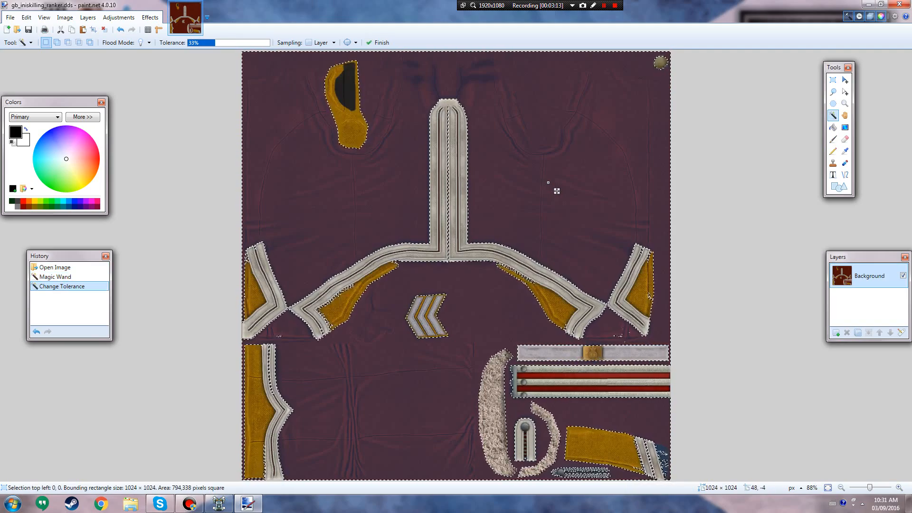
drag(209, 43, 213, 43)
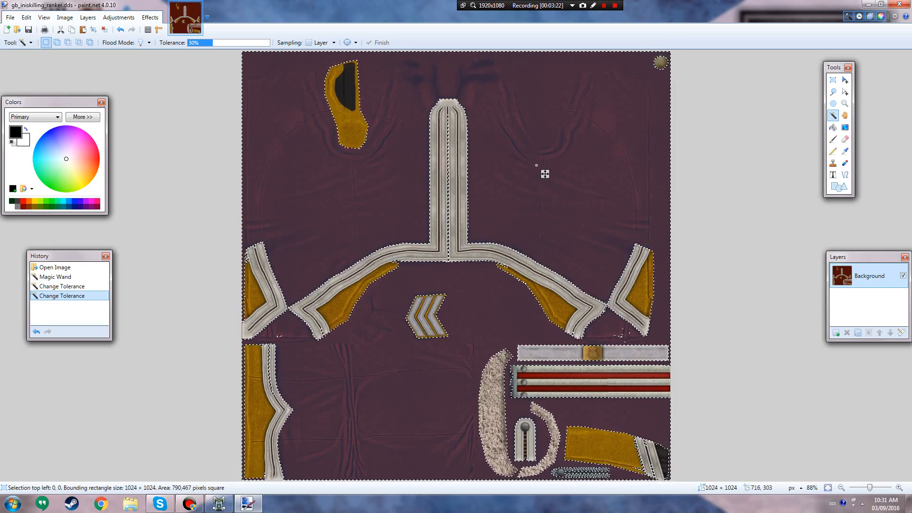
click(545, 174)
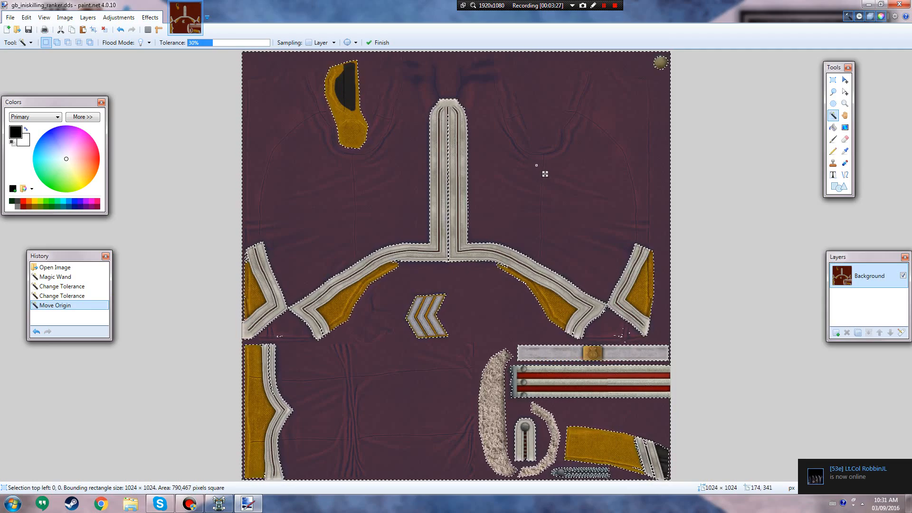
- Open the Hue / Saturation adjustment for the selected red fabric and shift its dialog slightly aside
key(alt+a)
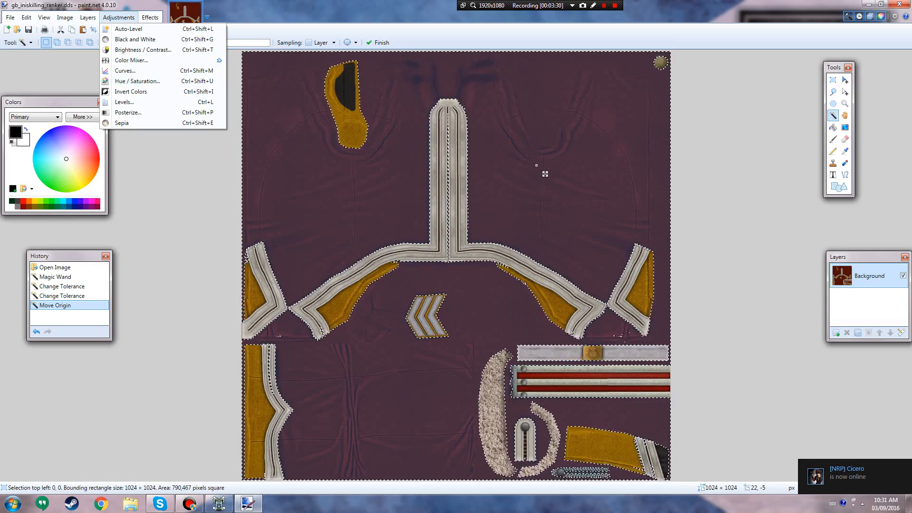
key(Down)
key(Down)
key(Down)
key(Down)
key(Down)
key(Down)
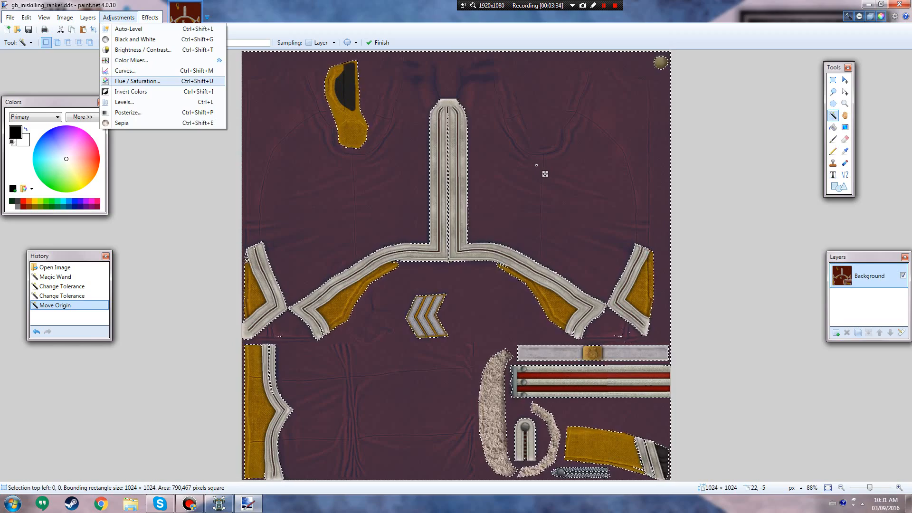
key(Return)
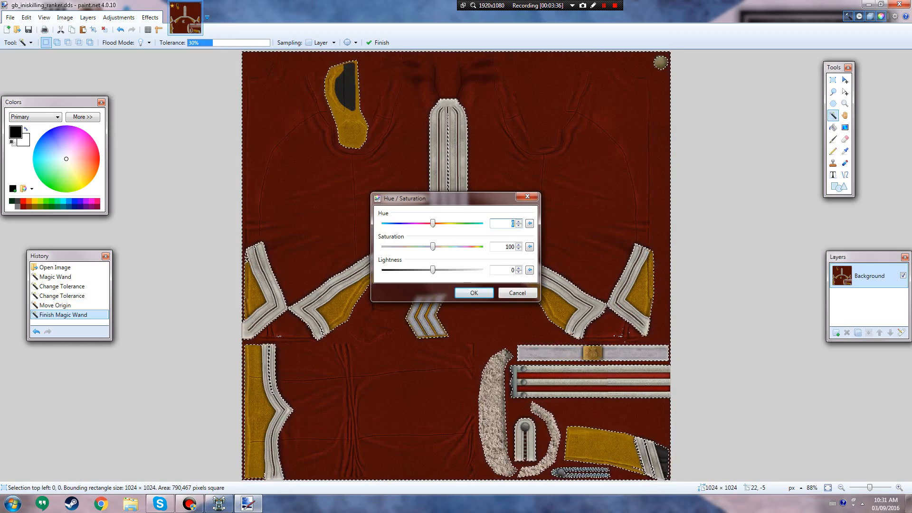
drag(451, 198, 422, 208)
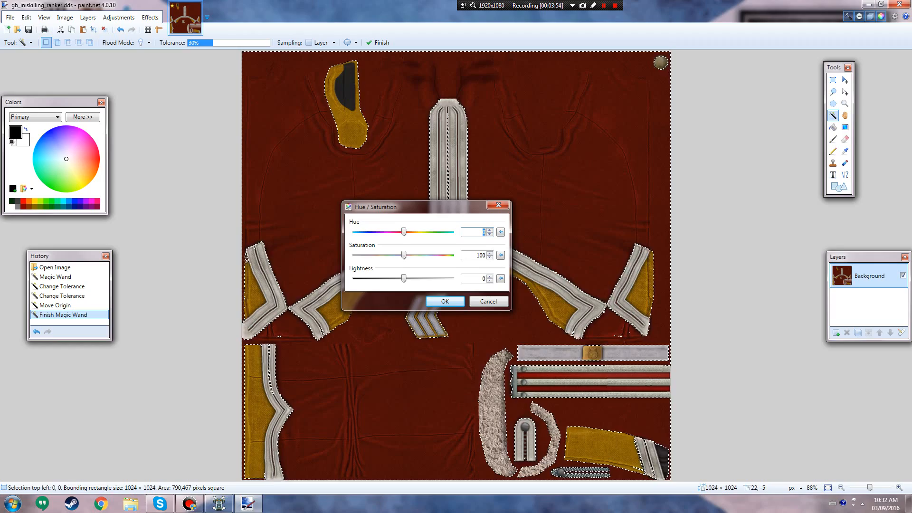
- Try a lightness of 6 on the selected fabric and reset it to the default
mouse_move(404, 278)
mouse_down()
mouse_move(454, 278)
mouse_move(407, 279)
mouse_up()
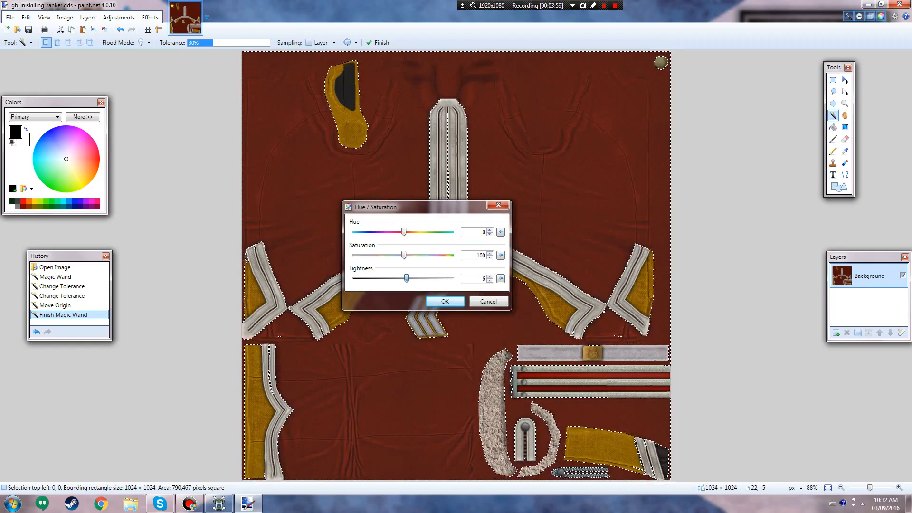
click(501, 278)
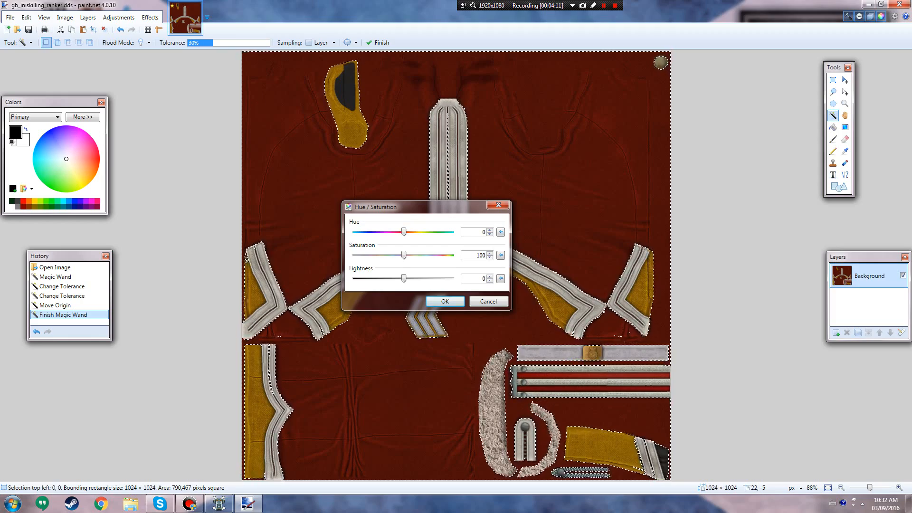
mouse_move(404, 232)
mouse_down()
mouse_move(453, 232)
mouse_move(354, 232)
mouse_move(404, 232)
mouse_up()
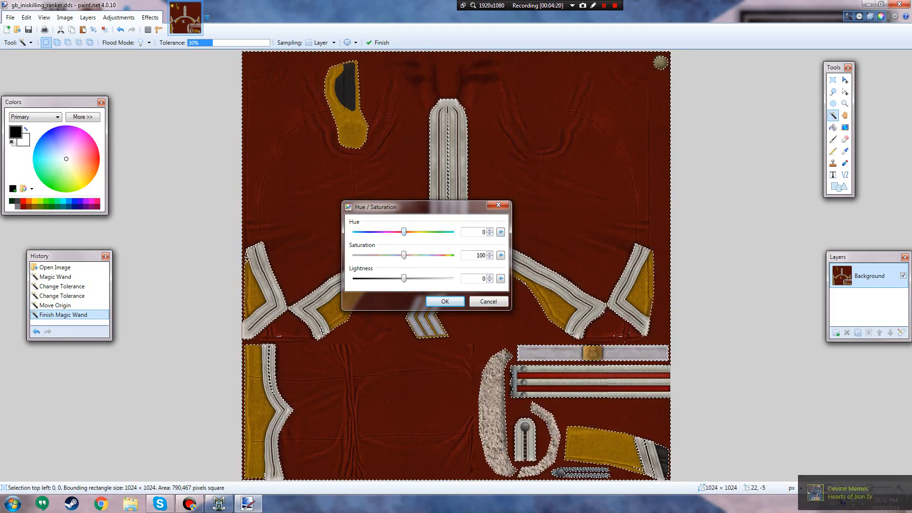
- Recolour the selected fabric with hue -180 and saturation 82, apply the adjustment and clear the selection
drag(404, 232, 369, 232)
drag(389, 232, 369, 255)
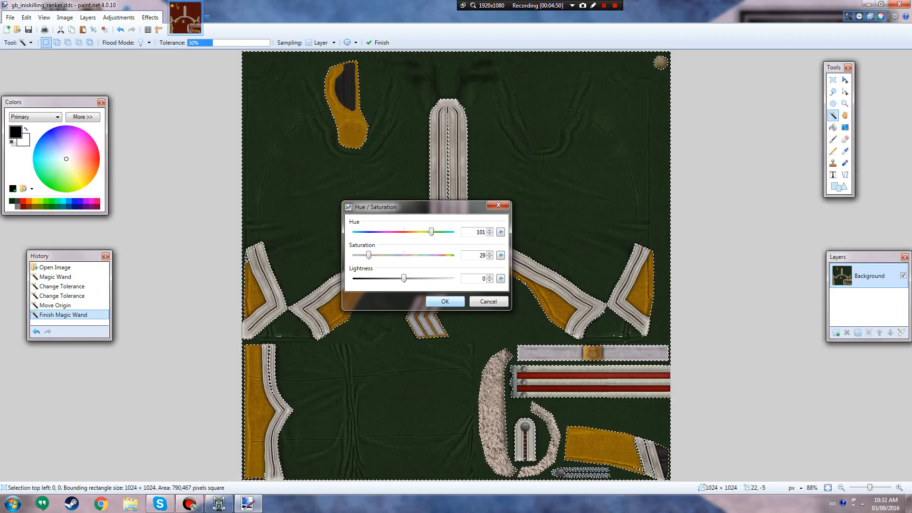
drag(432, 232, 413, 231)
drag(369, 256, 355, 232)
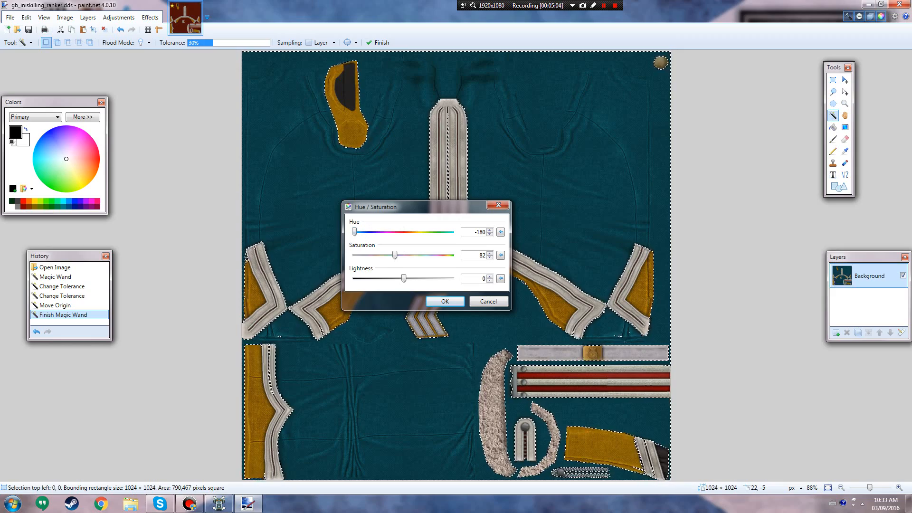
click(445, 301)
click(175, 154)
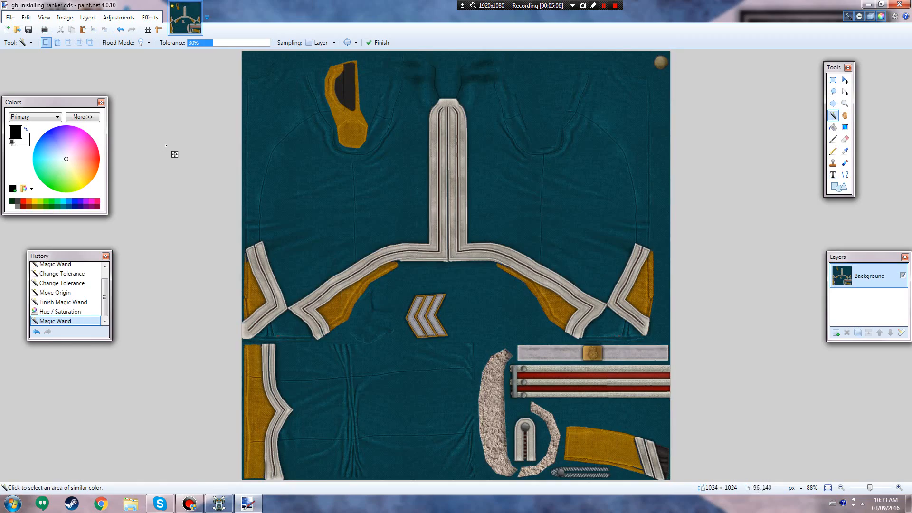
drag(247, 5, 340, 82)
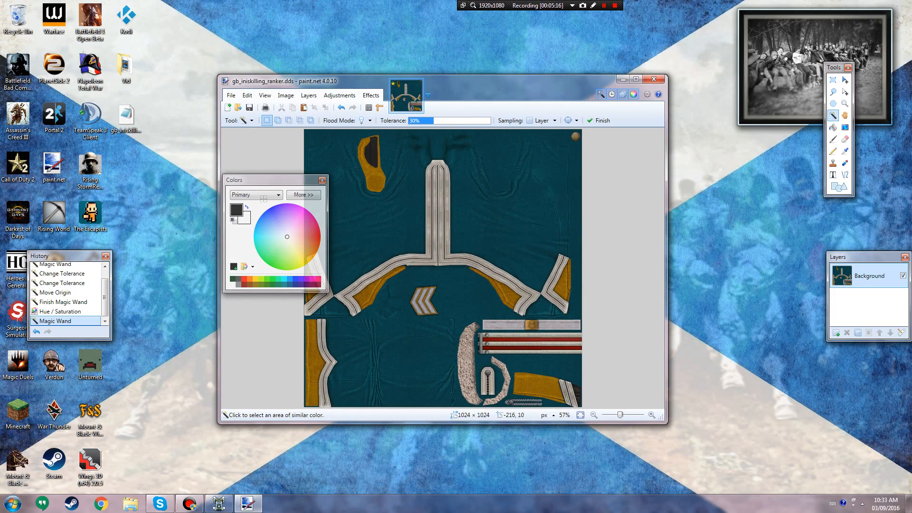
click(636, 80)
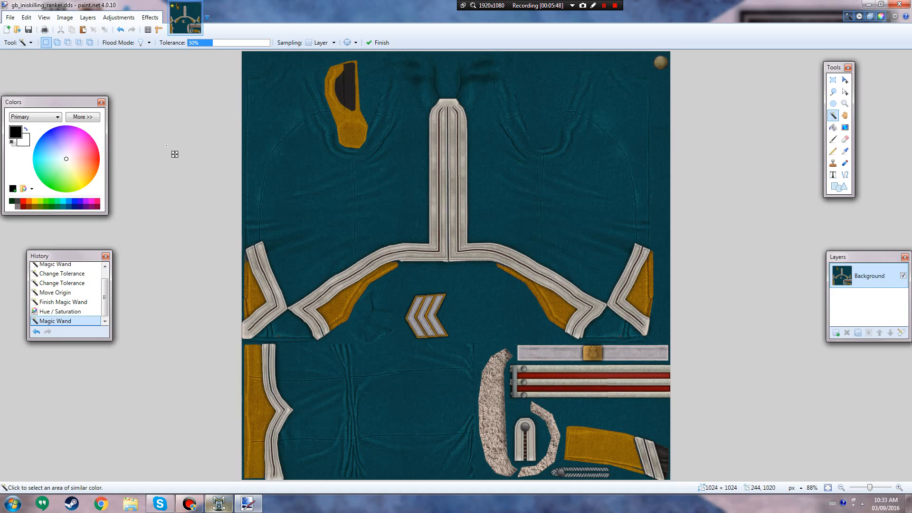
- Switch to OpenBrf and reposition its window so the coat model can be viewed beside the texture
mouse_move(219, 503)
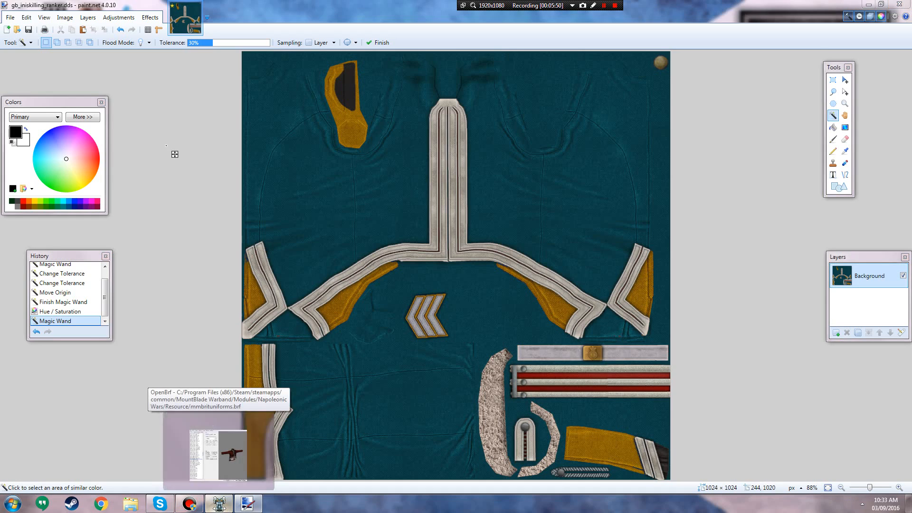
click(219, 454)
drag(352, 37, 592, 83)
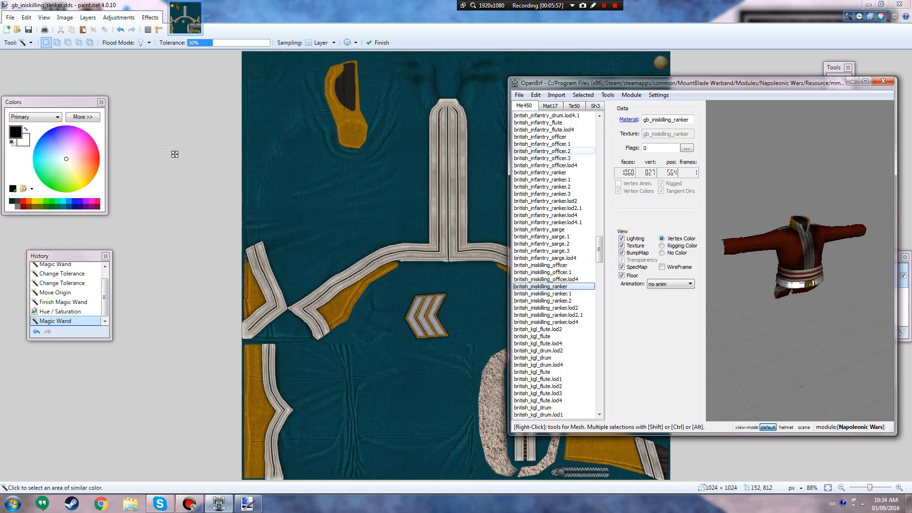
drag(606, 83, 596, 115)
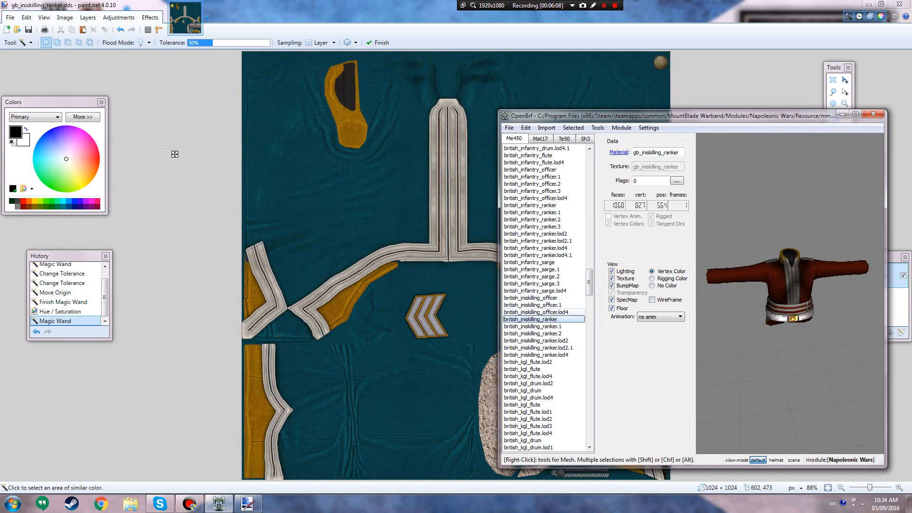
- Step through the british_iniskilling_ranker meshes, view british_iniskilling_ranker.lod2 closely from the front and refresh all data
key(Down)
key(Down)
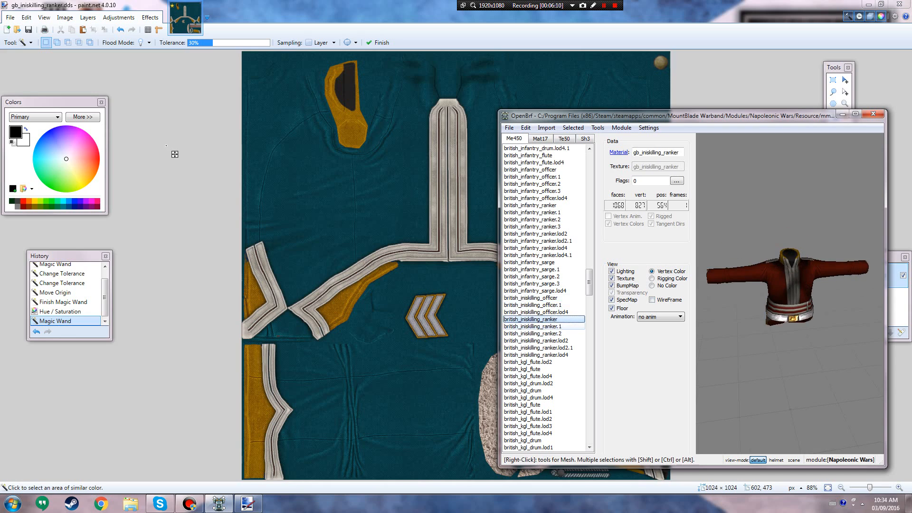
key(Down)
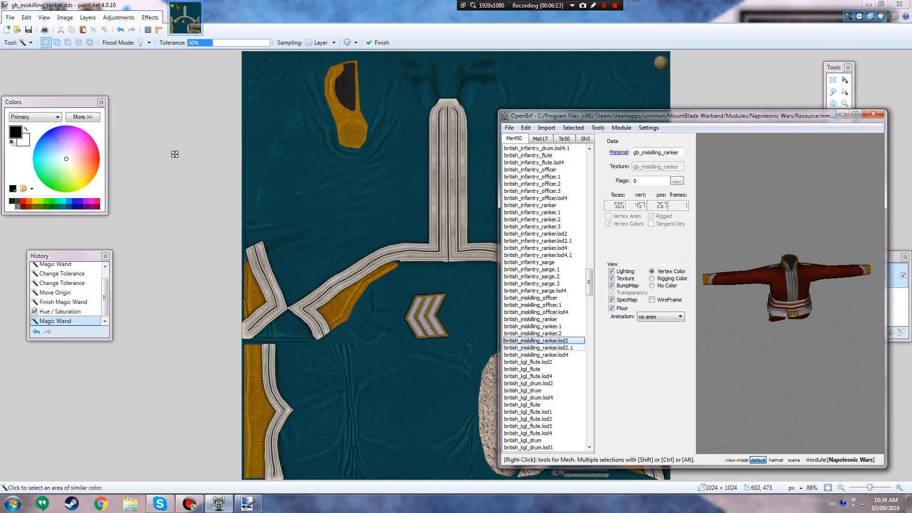
key(Down)
key(Up)
drag(770, 304, 789, 295)
scroll(790, 293, up, 2)
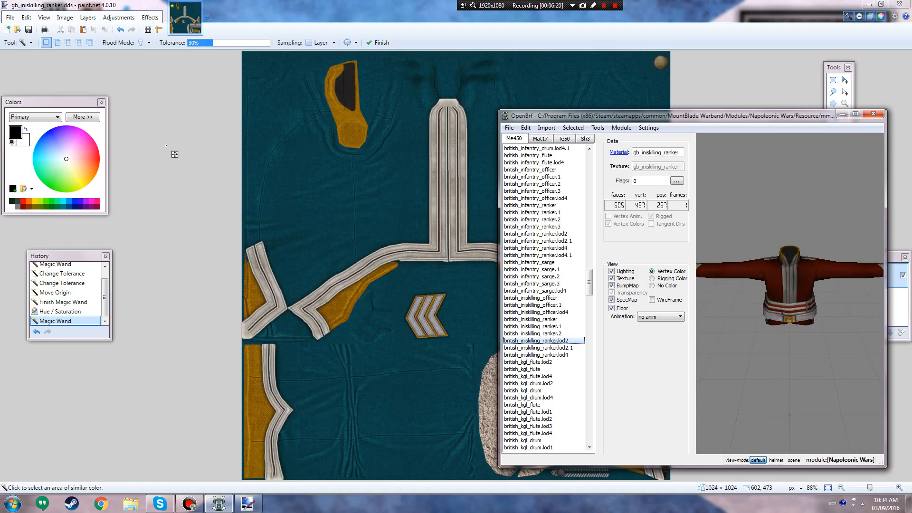
click(597, 128)
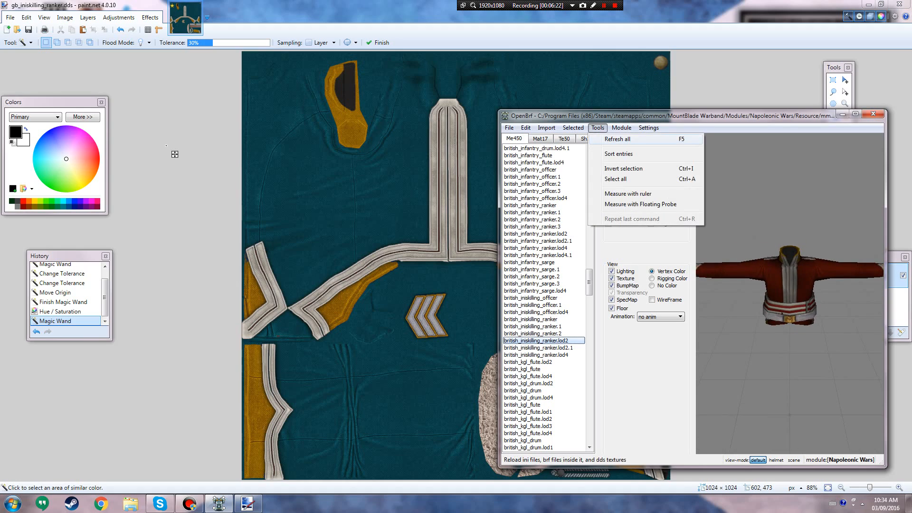
click(613, 140)
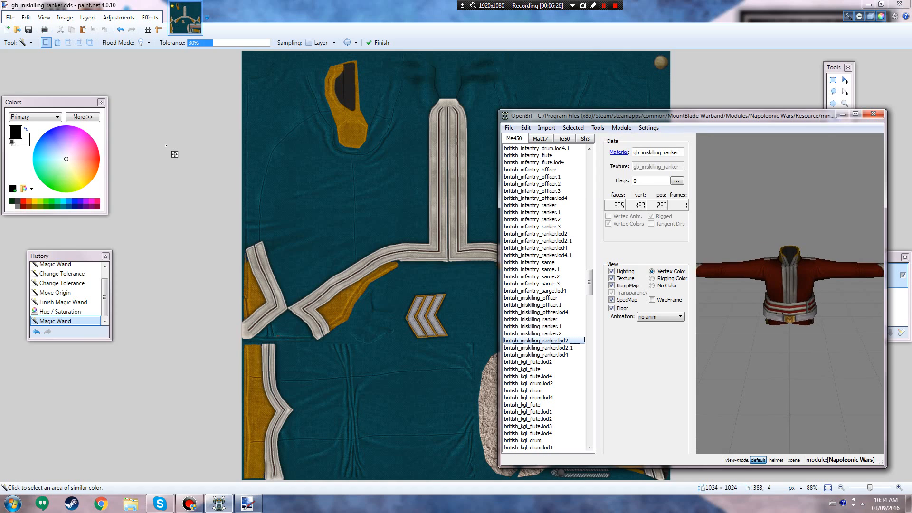
- Return to paint.net and save the recoloured texture as DDS using DXT3 (Explicit Alpha) compression
click(10, 18)
click(24, 83)
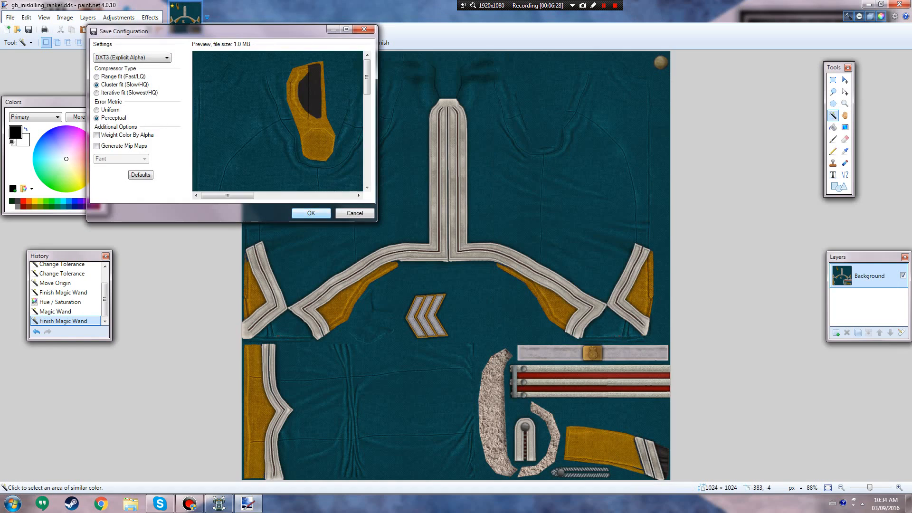
click(311, 212)
- Switch to OpenBrf, refresh all data to reload the saved texture and examine the coat from the side
click(219, 504)
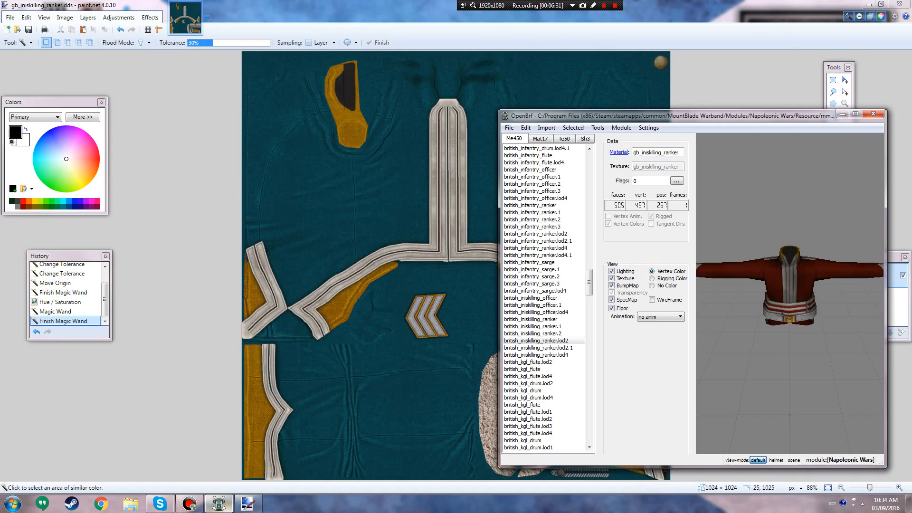
click(598, 127)
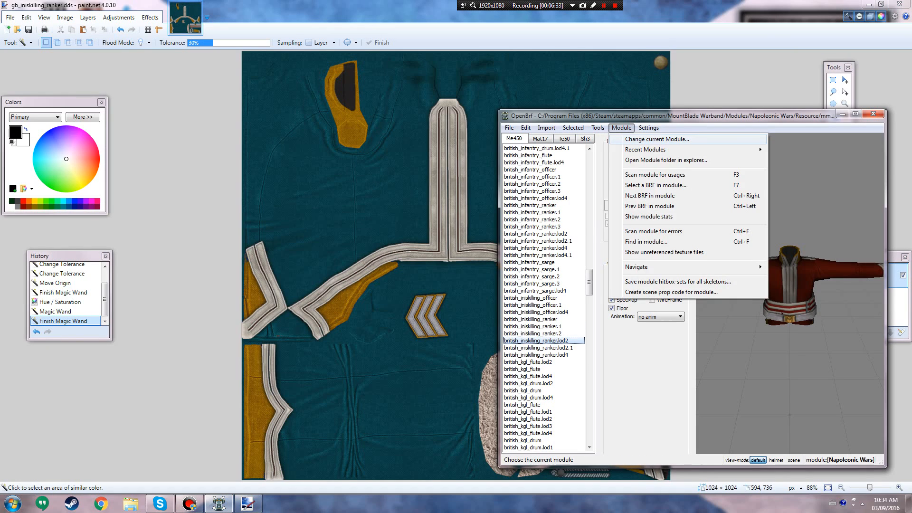
click(623, 138)
drag(825, 299, 760, 306)
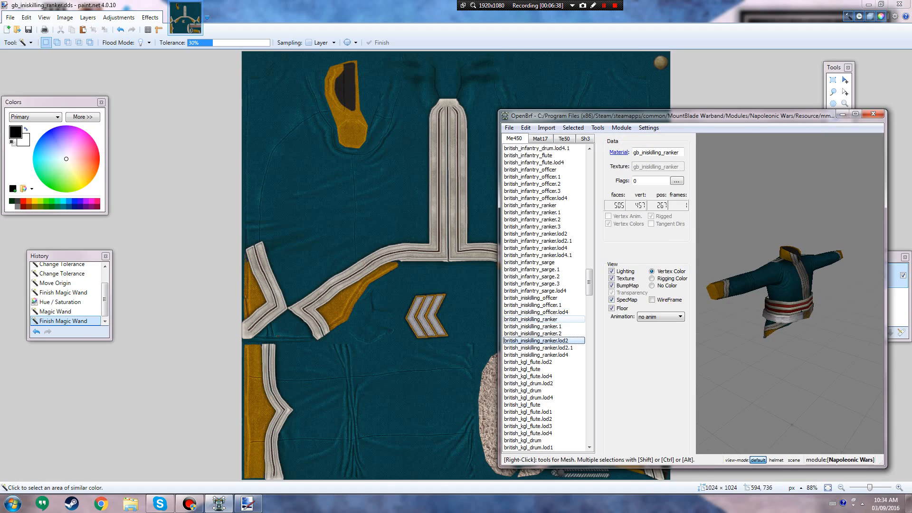
- Display all british_iniskilling_ranker meshes together and inspect them up close, leaving only the main british_iniskilling_ranker mesh selected
drag(532, 320, 536, 355)
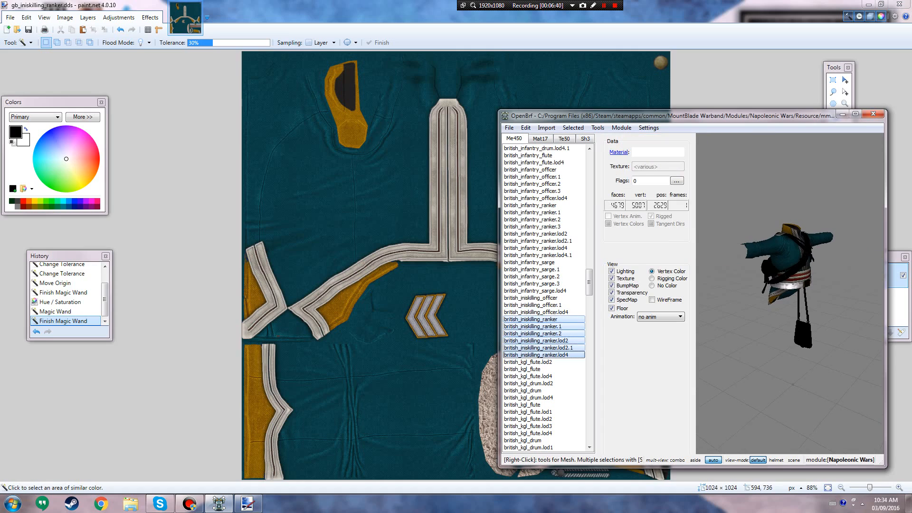
drag(807, 289, 785, 295)
scroll(762, 297, up, 4)
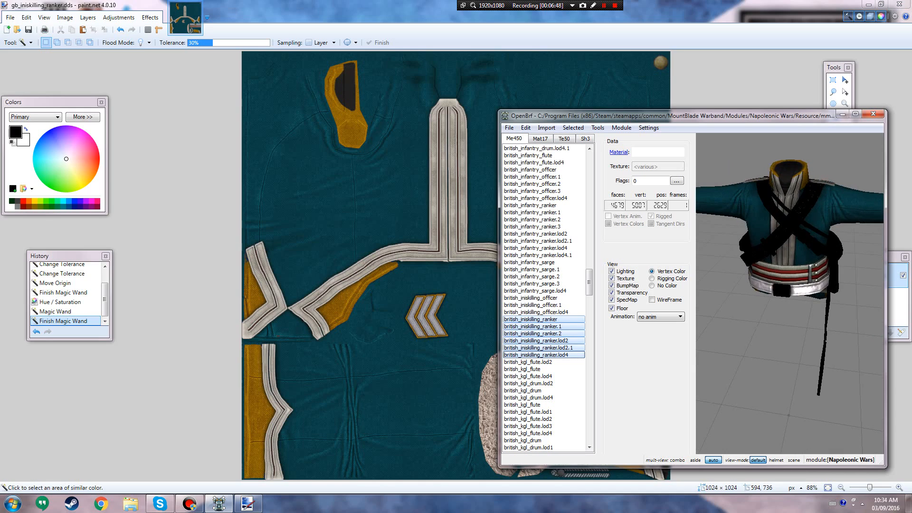
click(544, 319)
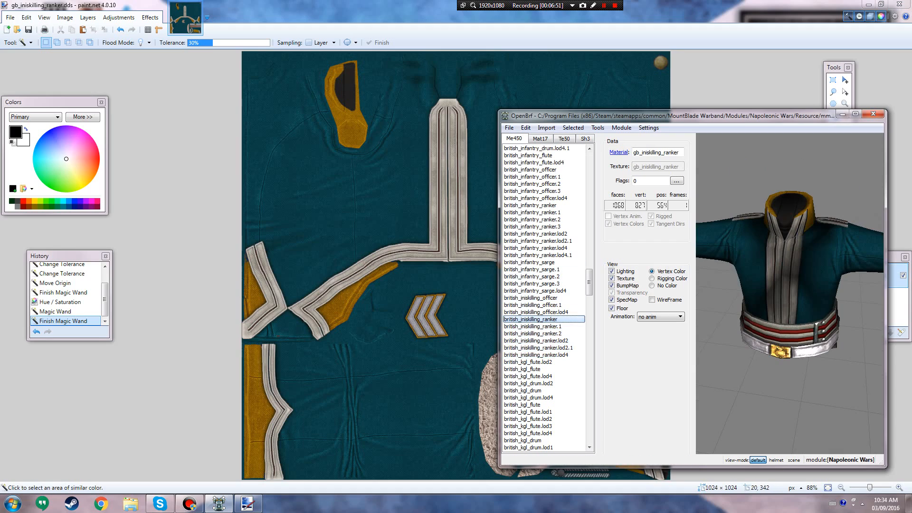
- Back in paint.net, recolour the upper red stripe of the waist sash with Hue / Saturation at hue -180 and saturation 82
click(220, 195)
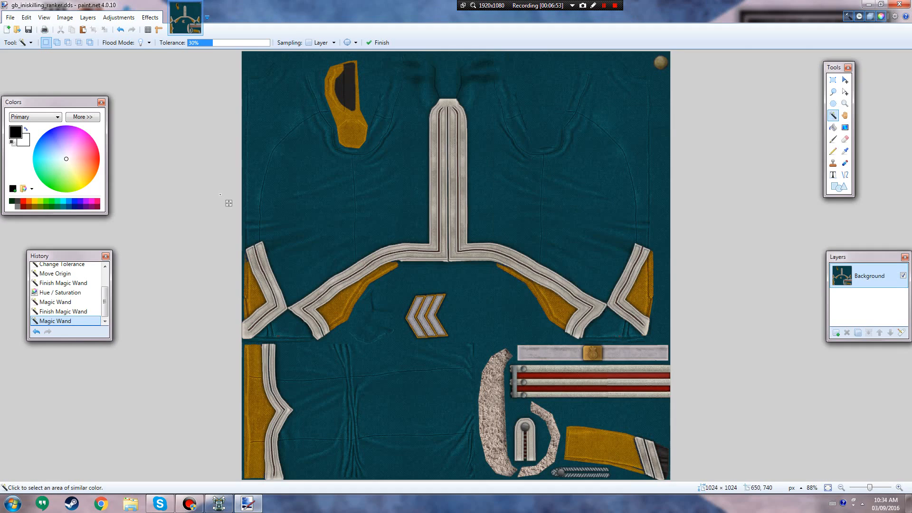
click(540, 375)
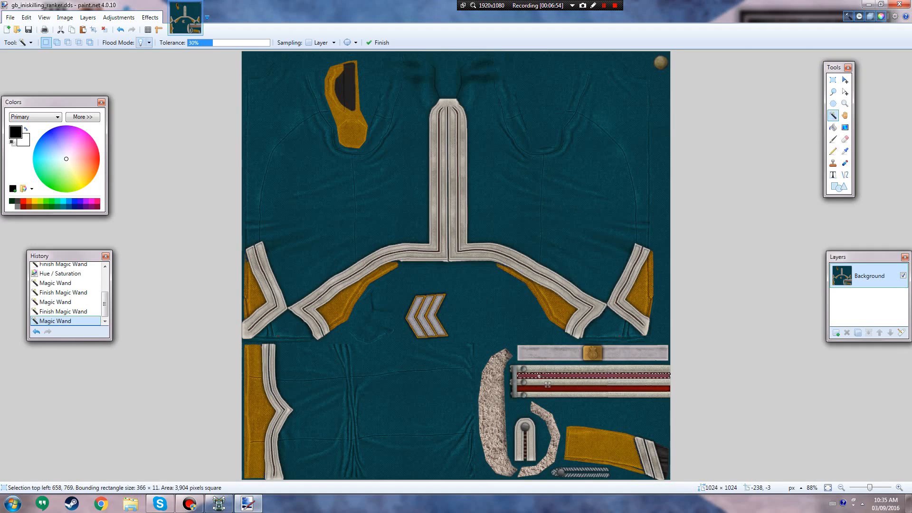
key(alt+a)
key(Down)
key(Down)
key(Down)
key(Down)
key(Down)
key(Return)
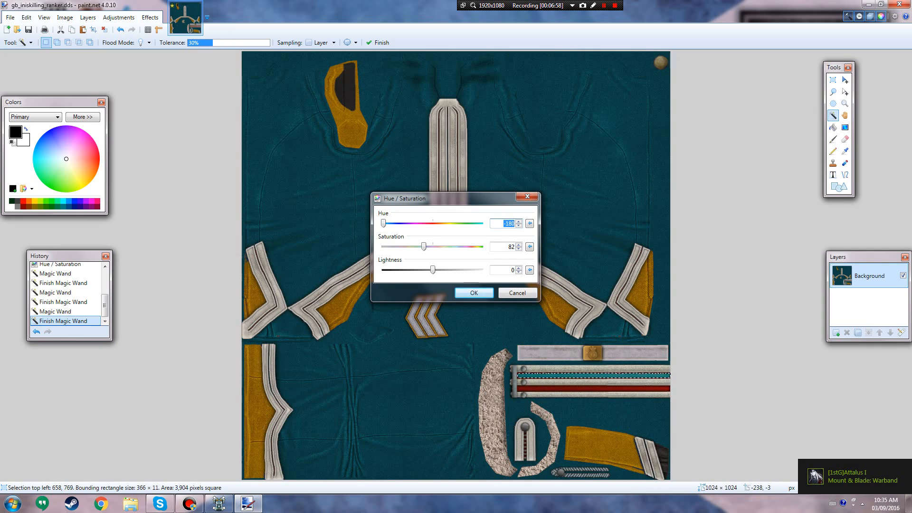
key(Return)
- Recolour the lower red sash stripe with hue -180 and saturation 82, and clear the selection
click(592, 388)
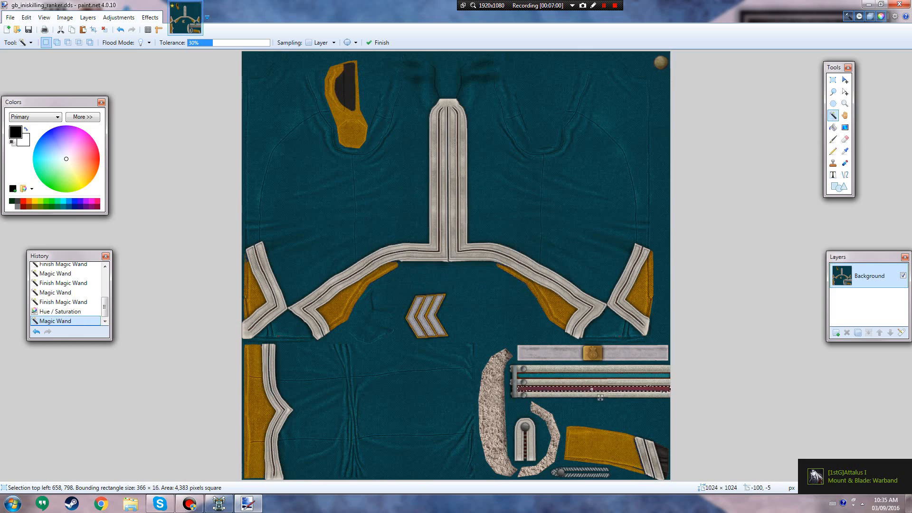
key(alt+a)
key(Down)
key(Down)
key(Down)
key(Down)
key(Down)
key(Return)
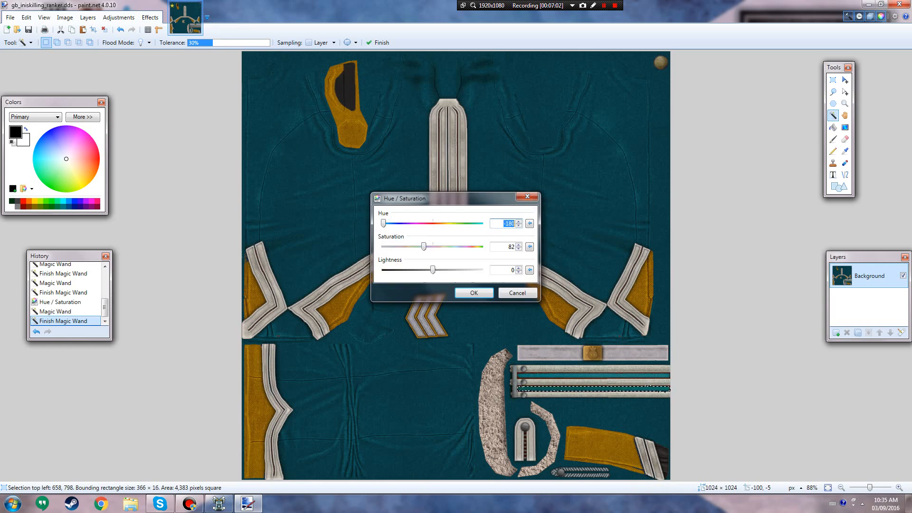
key(Return)
click(743, 234)
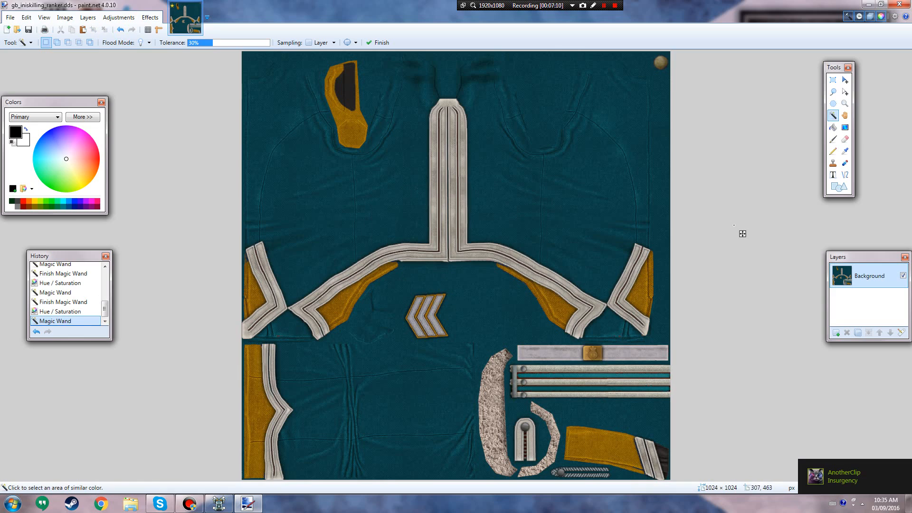
- Select the yellow collar piece with the Magic Wand at 38% tolerance and open the Hue / Saturation adjustment for it
click(359, 143)
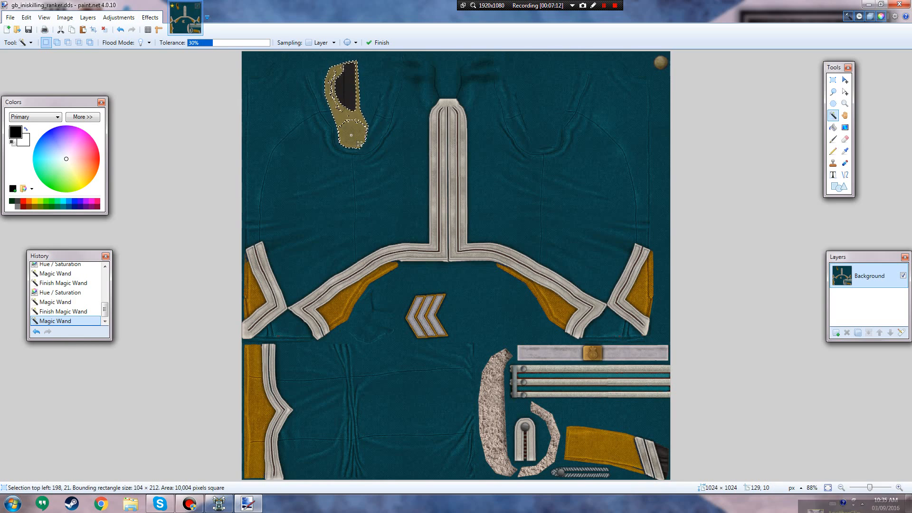
drag(212, 43, 220, 43)
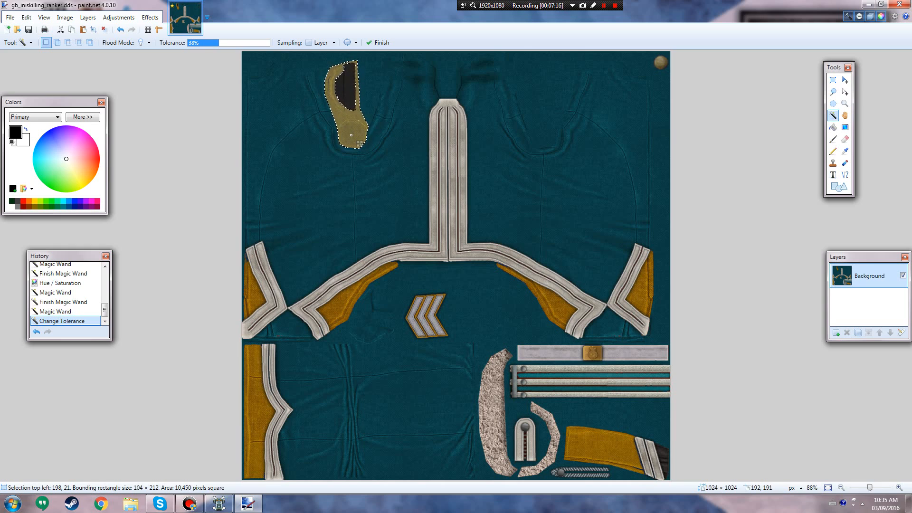
click(118, 17)
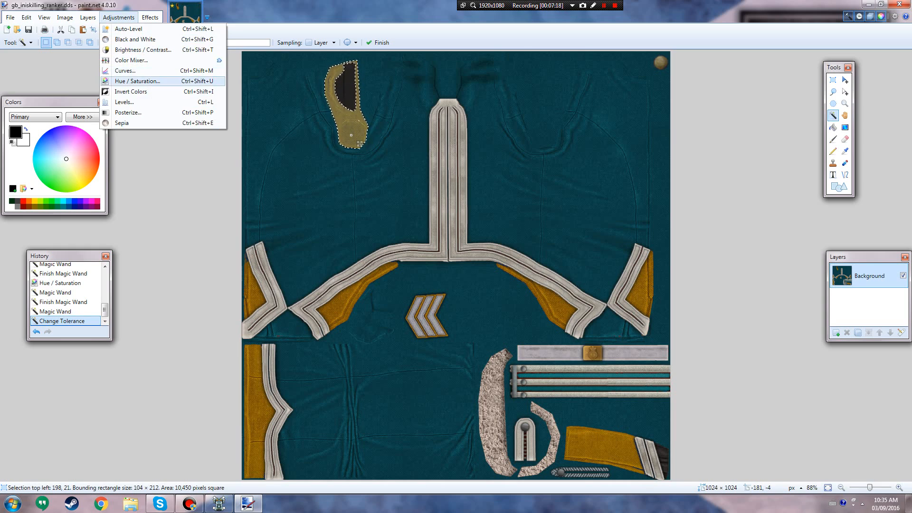
click(124, 70)
- Try several tints on the collar piece, including hue 152 with saturation 58 and 18, and hue 35 with saturation 18
drag(383, 224, 432, 223)
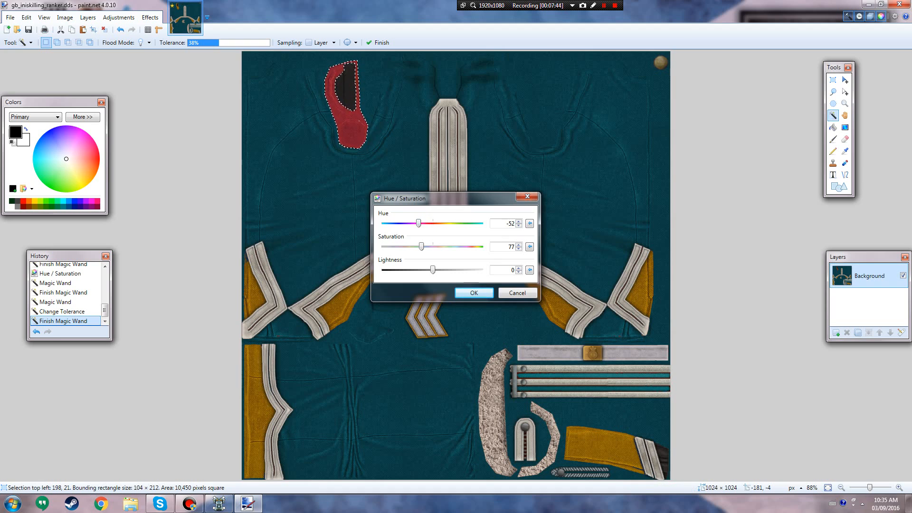
drag(413, 223, 459, 223)
drag(422, 247, 412, 246)
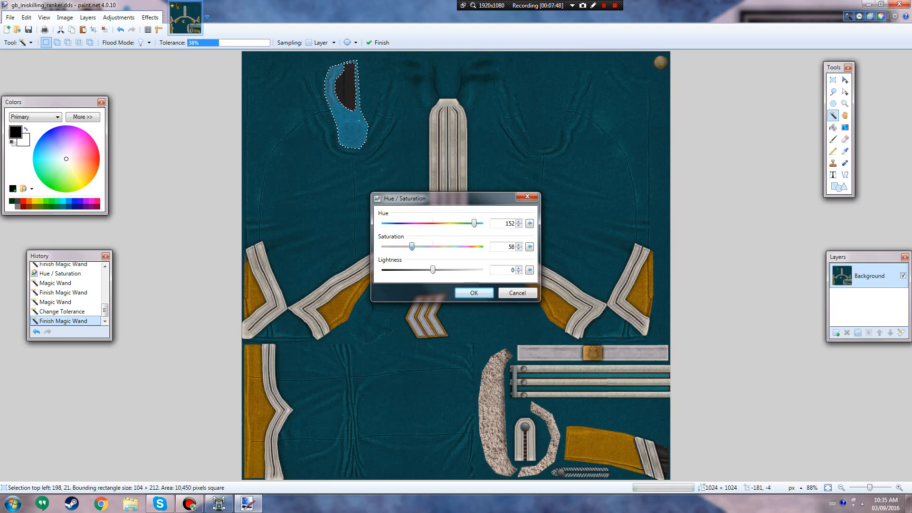
drag(433, 246, 392, 246)
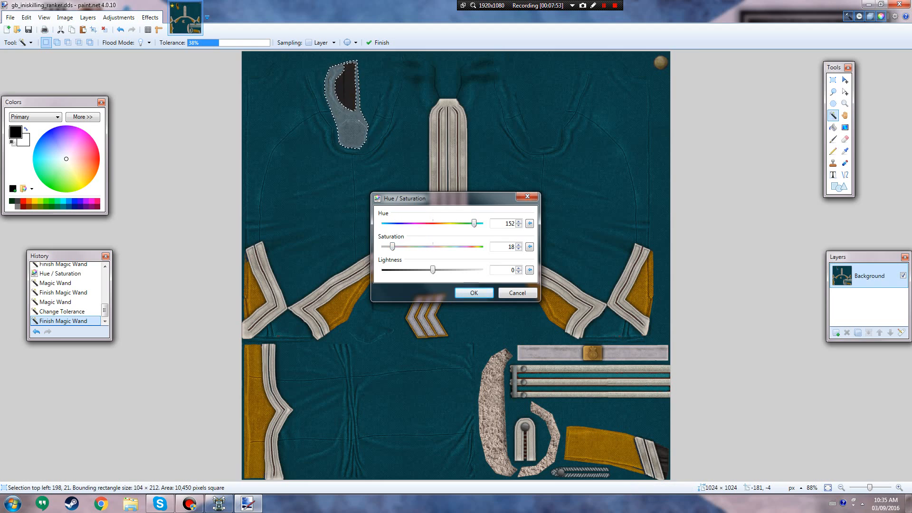
drag(474, 223, 443, 223)
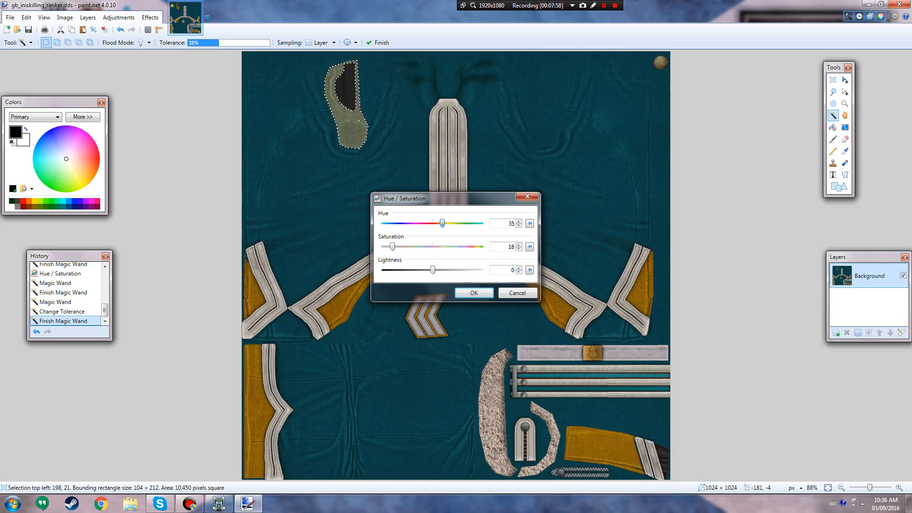
- Recolour the collar piece with hue -24 and saturation 91, apply the adjustment and clear the selection
drag(393, 247, 421, 246)
drag(463, 223, 428, 246)
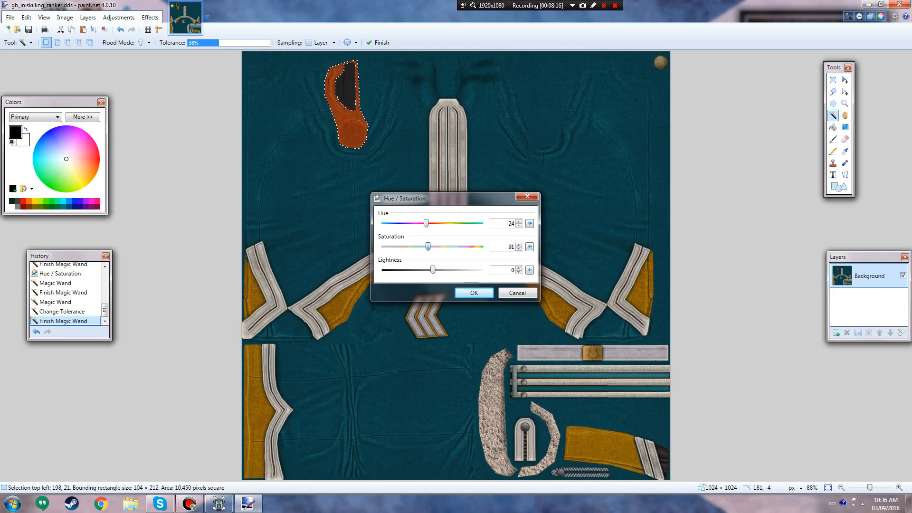
click(474, 292)
click(220, 182)
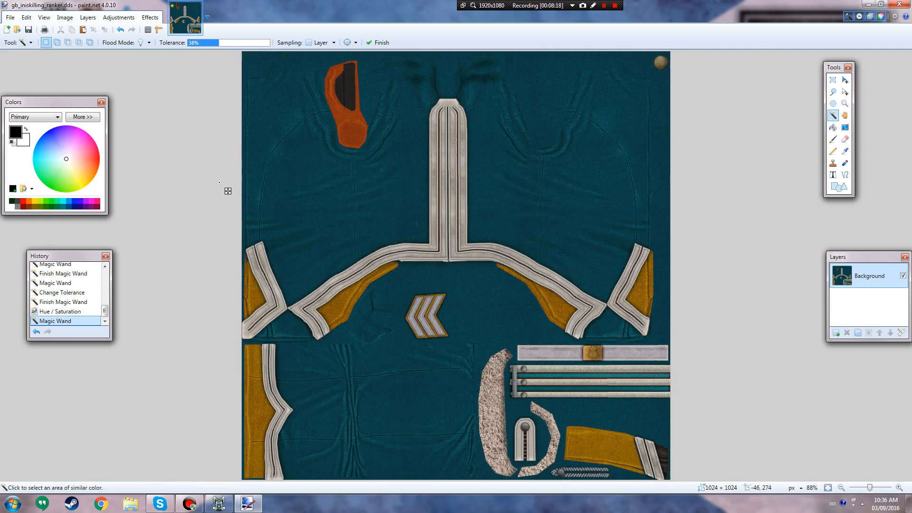
- Select the yellow triangle at the texture's left edge at 43% tolerance and recolour it with hue -24 and saturation 91
click(254, 296)
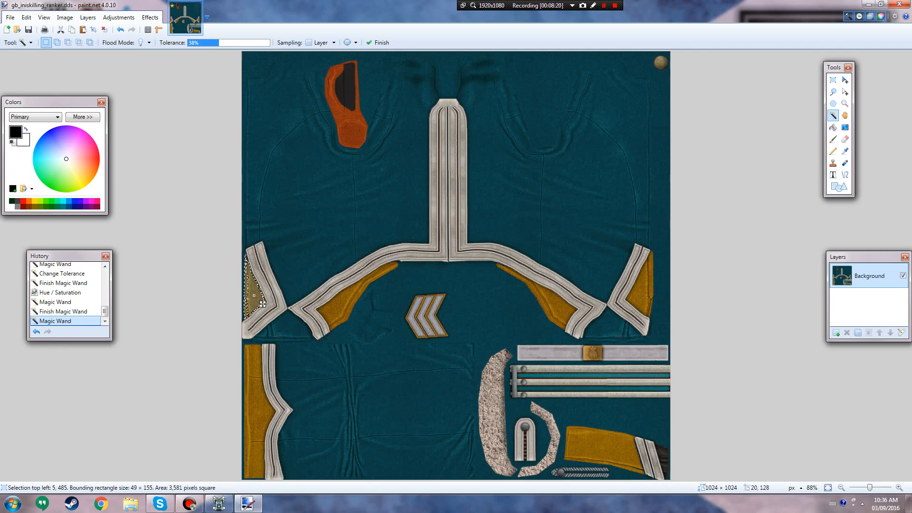
mouse_move(218, 43)
mouse_down()
mouse_move(234, 42)
mouse_move(224, 43)
mouse_up()
key(alt+a)
key(Down)
key(Down)
key(Down)
key(Down)
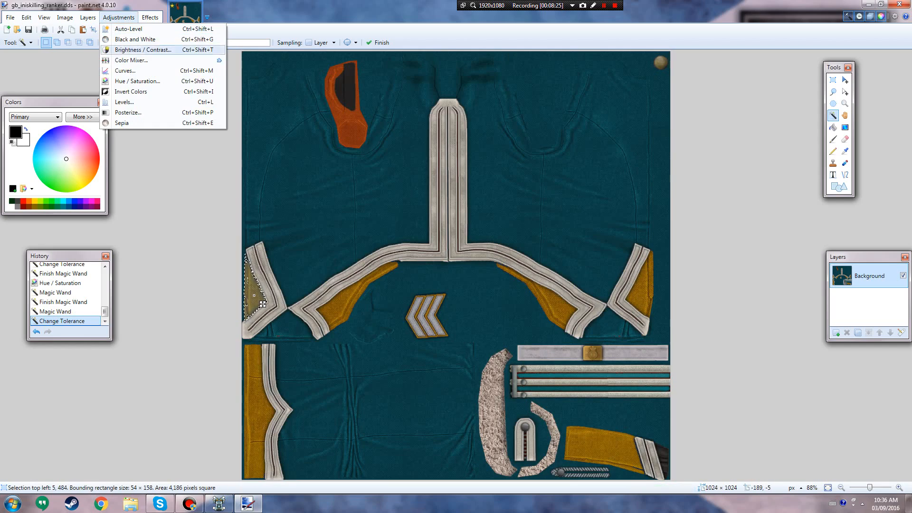
key(Return)
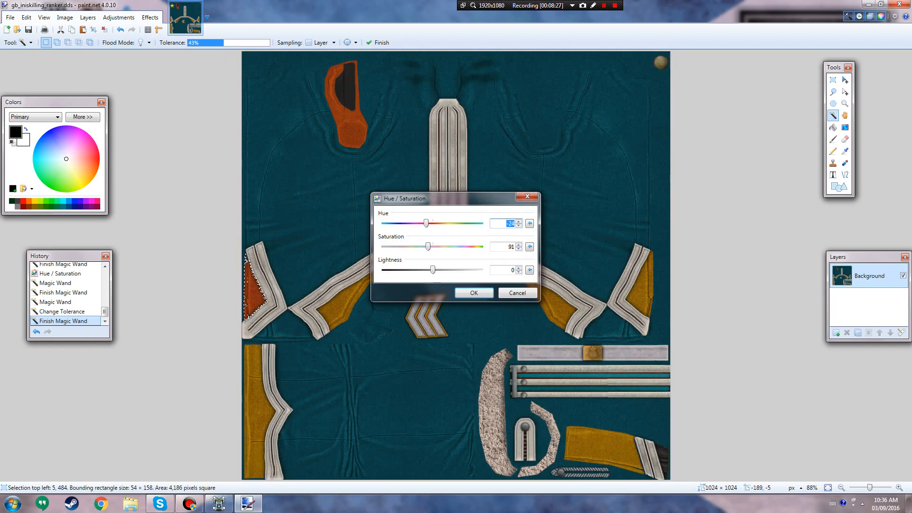
click(474, 293)
- Select the yellow facing right of the central braid at 43% tolerance and recolour it with hue -24 and saturation 91
click(561, 309)
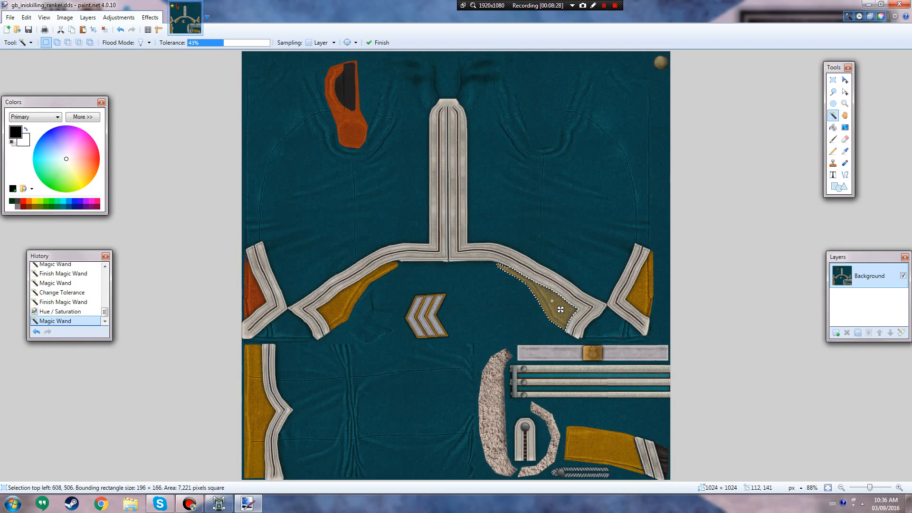
key(alt+a)
key(Down)
key(Down)
key(Down)
key(Down)
key(Return)
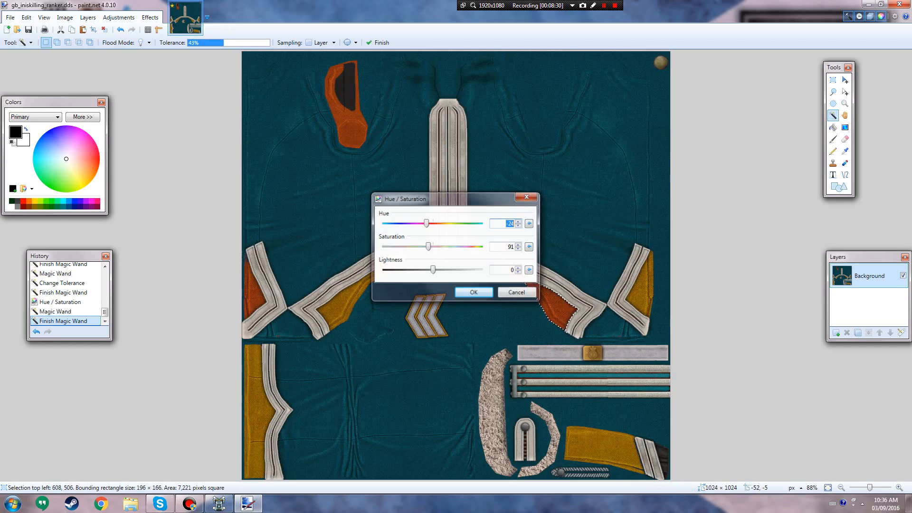
key(Return)
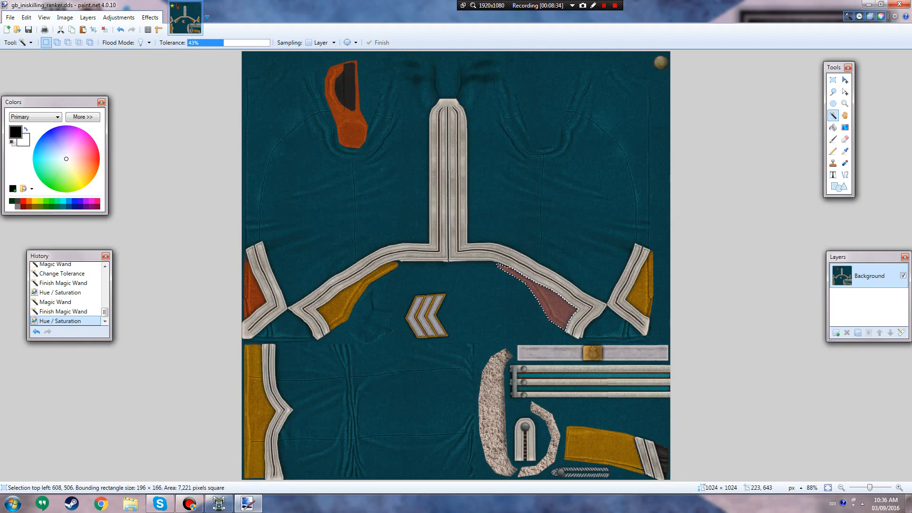
- Select the matching yellow facing left of the central braid and recolour it with hue -24 and saturation 91
click(335, 317)
click(119, 18)
click(129, 81)
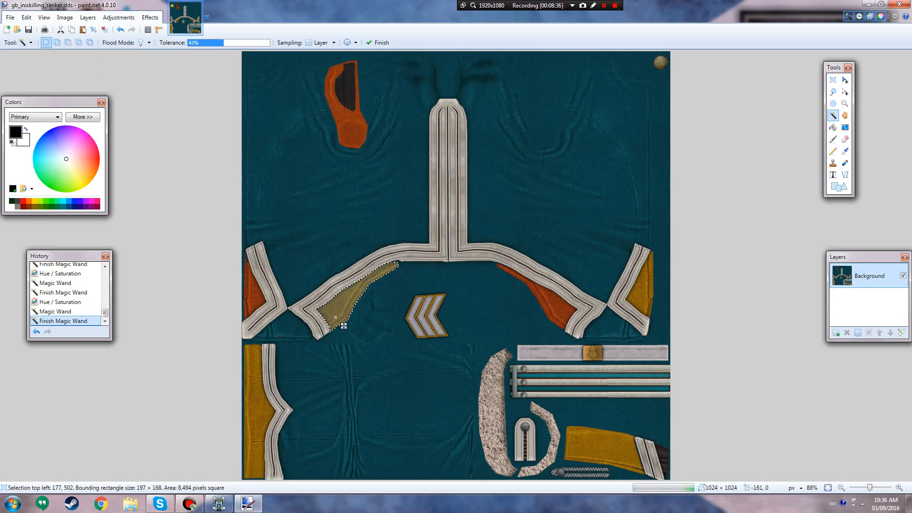
click(474, 293)
- Select the yellow triangle at the texture's right edge and recolour it with hue -24 and saturation 91
click(641, 308)
key(alt+a)
key(Down)
key(Down)
key(Down)
key(Down)
key(Down)
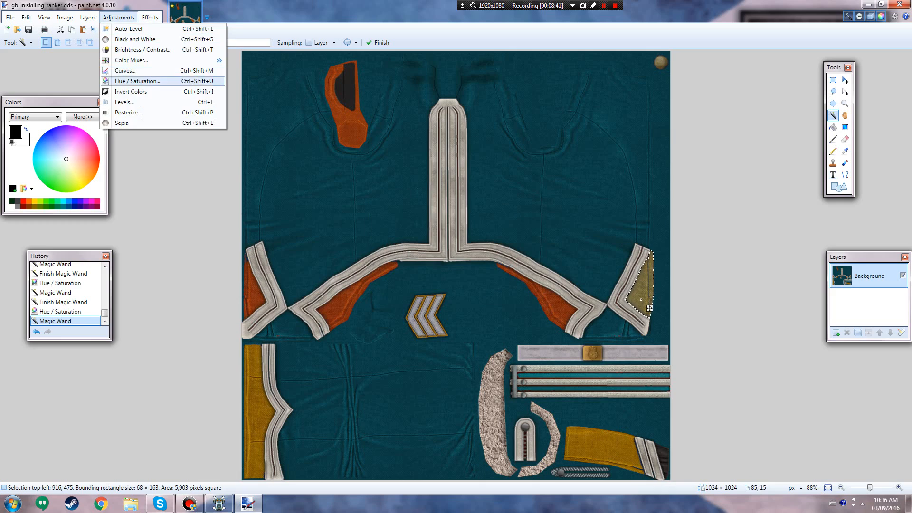
key(Return)
click(475, 293)
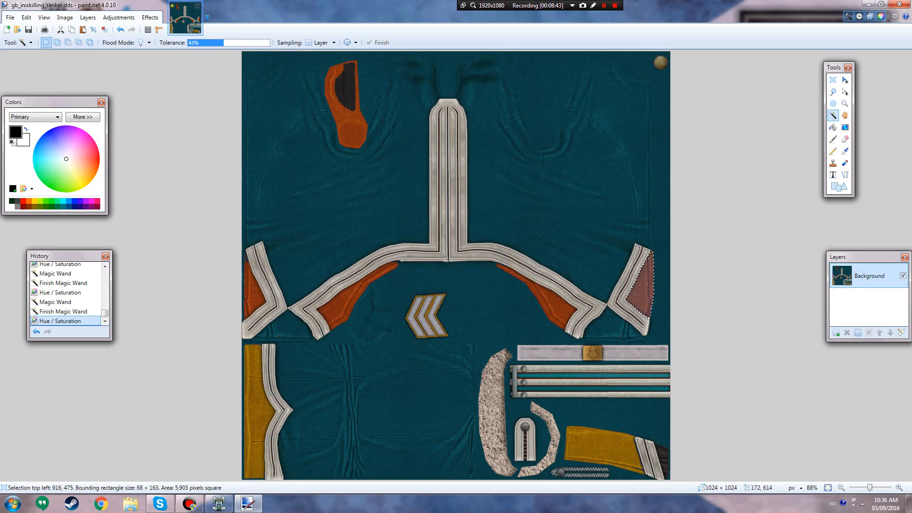
- Select the yellow cuff piece in the texture's lower right corner and recolour it with hue -24 and saturation 91
click(615, 449)
key(alt+a)
key(Down)
key(Down)
key(Down)
key(Down)
key(Down)
key(Return)
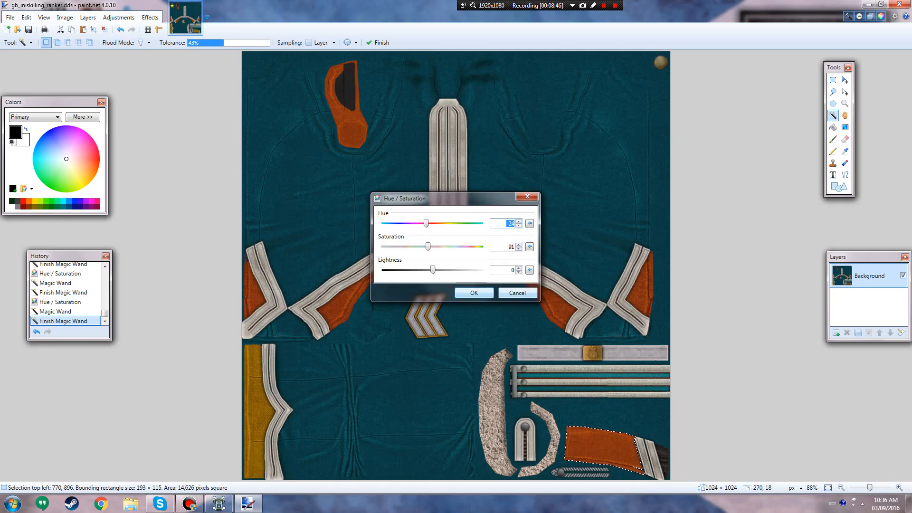
key(Return)
- Select the tall yellow strip along the texture's lower left edge and recolour it with hue -24 and saturation 91
click(260, 393)
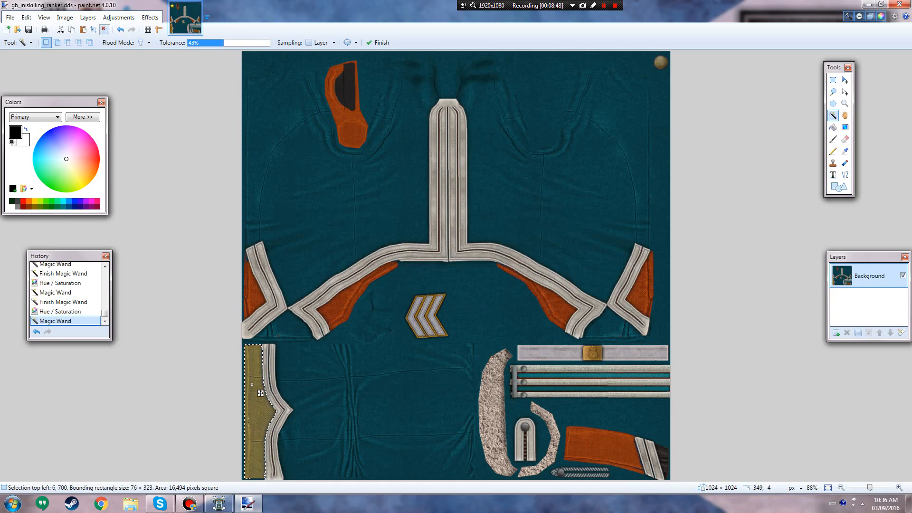
key(alt+a)
key(Down)
key(Down)
key(Down)
key(Down)
key(Down)
key(Return)
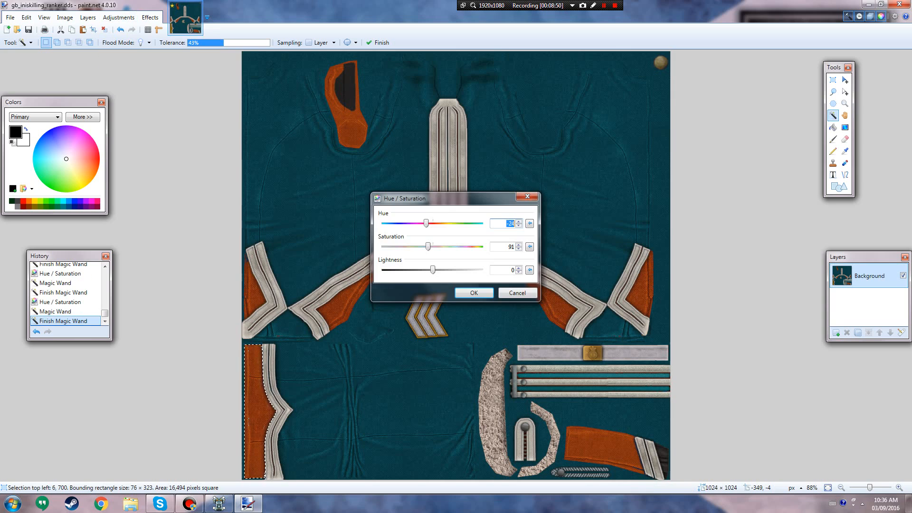
key(Return)
- Select the yellow edging of the rank chevrons, recolour it with hue -24 and saturation 91, and clear the selection
click(449, 335)
key(alt+a)
key(Down)
key(Down)
key(Down)
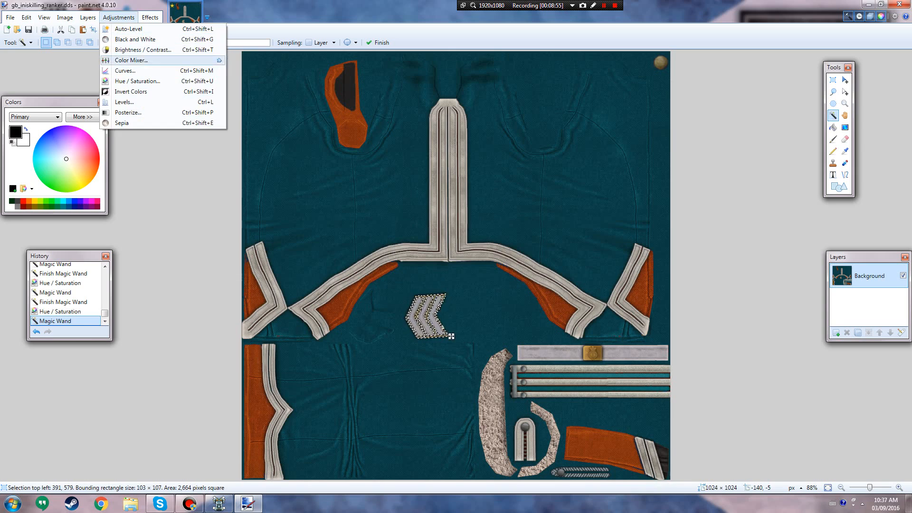
key(Down)
key(Down)
key(Return)
click(475, 292)
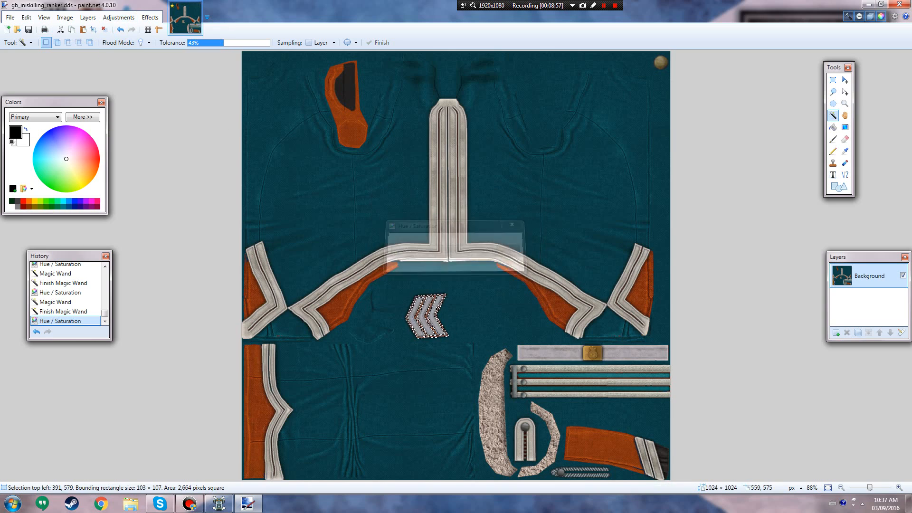
click(744, 132)
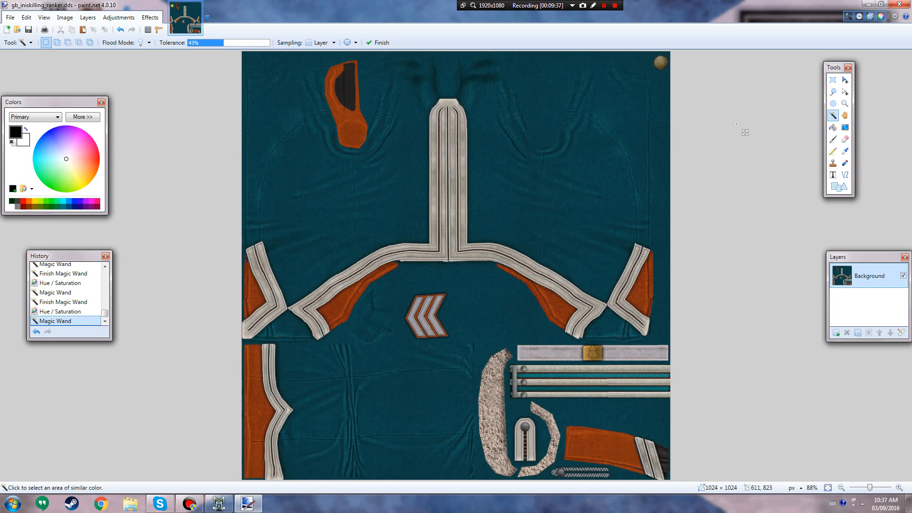
- Switch to OpenBrf, view the british_infantry_officer mesh and browse the mesh list towards the KGL uniforms
mouse_move(228, 6)
mouse_down()
mouse_move(256, 8)
mouse_move(241, 188)
mouse_up()
click(531, 319)
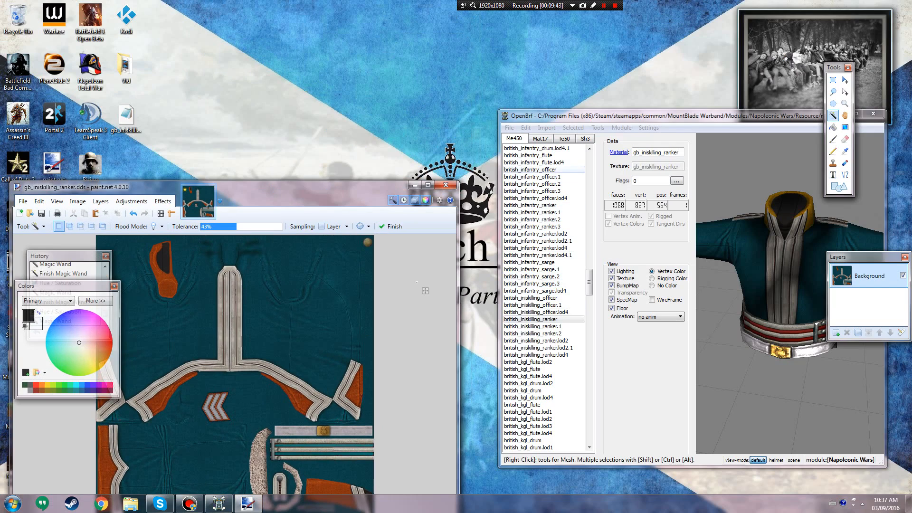
click(537, 169)
scroll(537, 177, up, 14)
scroll(741, 237, down, 2)
scroll(542, 212, up, 5)
scroll(542, 212, up, 10)
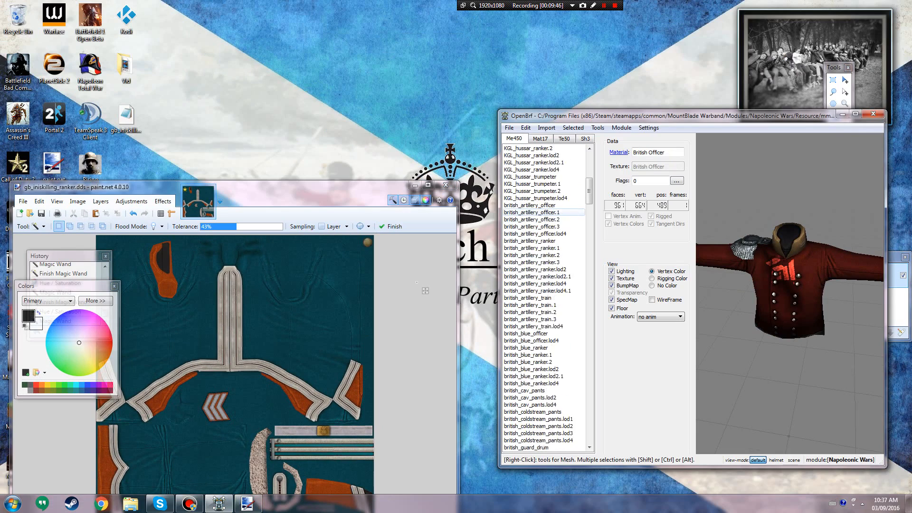
scroll(542, 212, up, 8)
- View the british_kgl_ranker mesh, extend the selection through british_kgl_ranker.lod3.2 and examine the combined model
click(544, 312)
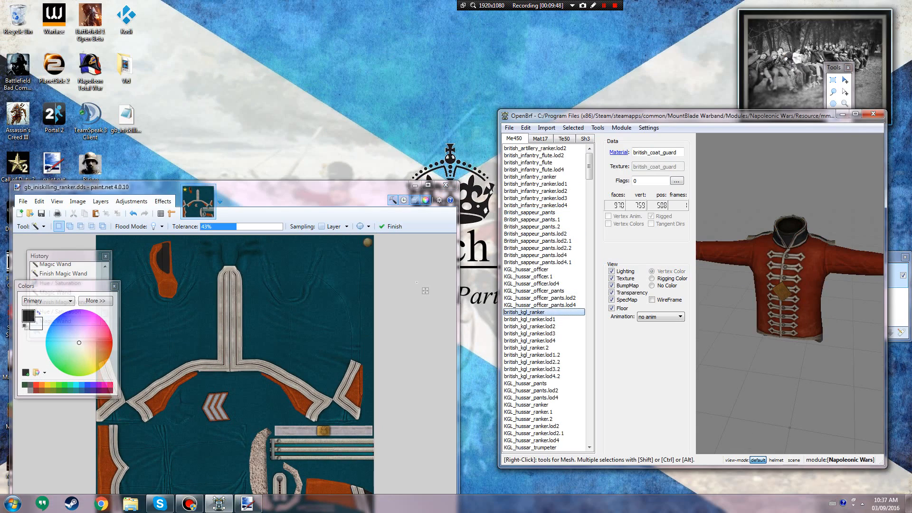
drag(769, 286, 808, 301)
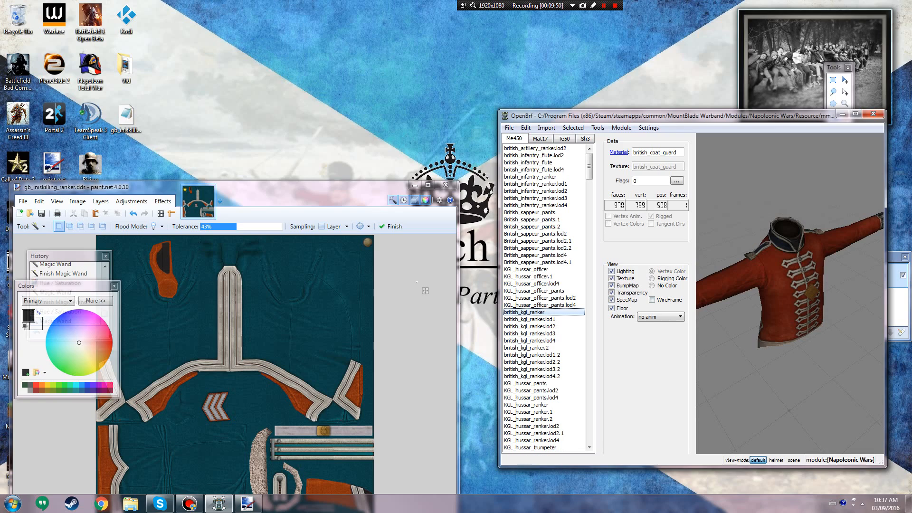
drag(544, 312, 545, 369)
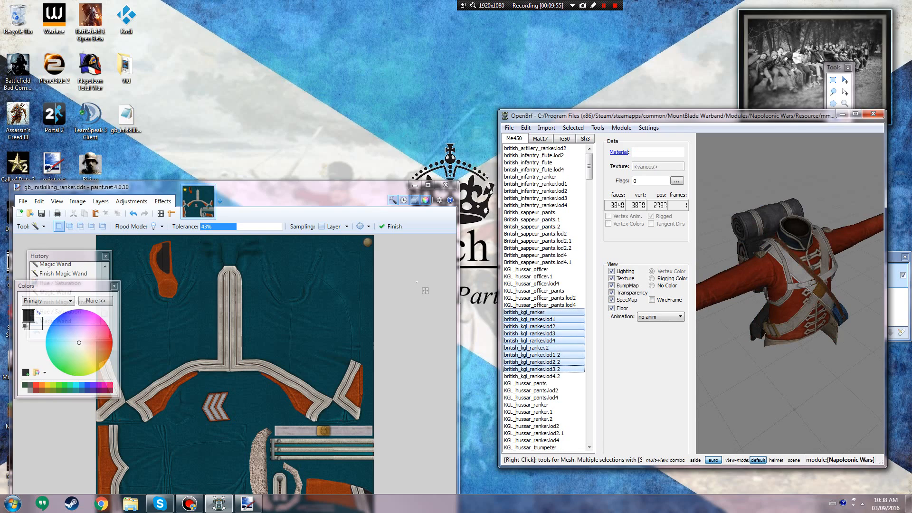
drag(798, 285, 782, 286)
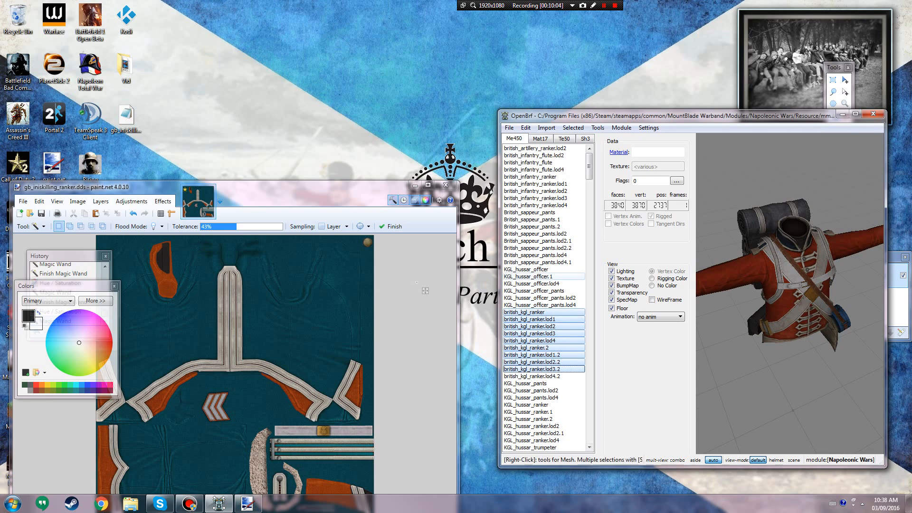
- Reselect british_kgl_ranker and extend the selection through its lod4 mesh to compare the coat's detail levels
click(525, 312)
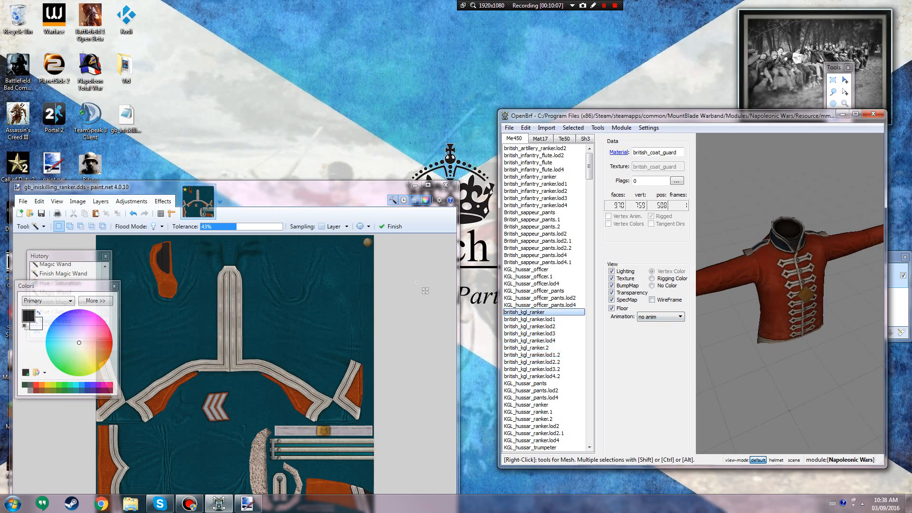
key(shift+Down)
key(shift+Down)
key(shift+Down)
key(shift+Down)
key(shift+Down)
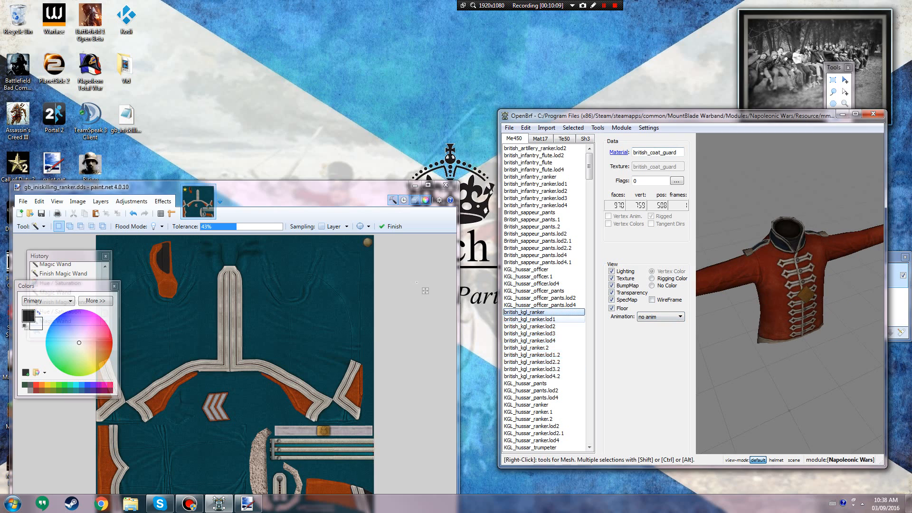
key(shift+Down)
key(shift+Up)
key(shift+Up)
key(shift+Down)
key(shift+Up)
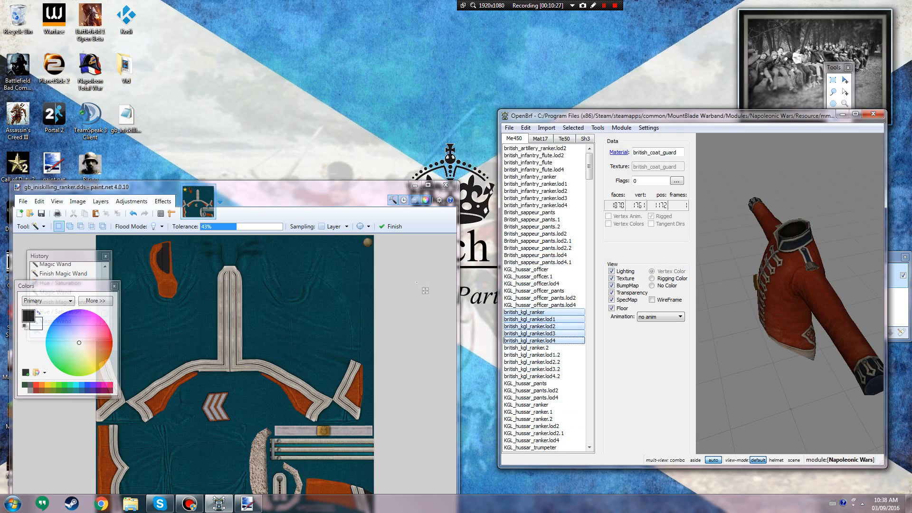
- Review the operations offered for the selected KGL meshes and view british_kgl_ranker.lod4 on its own
right_click(536, 313)
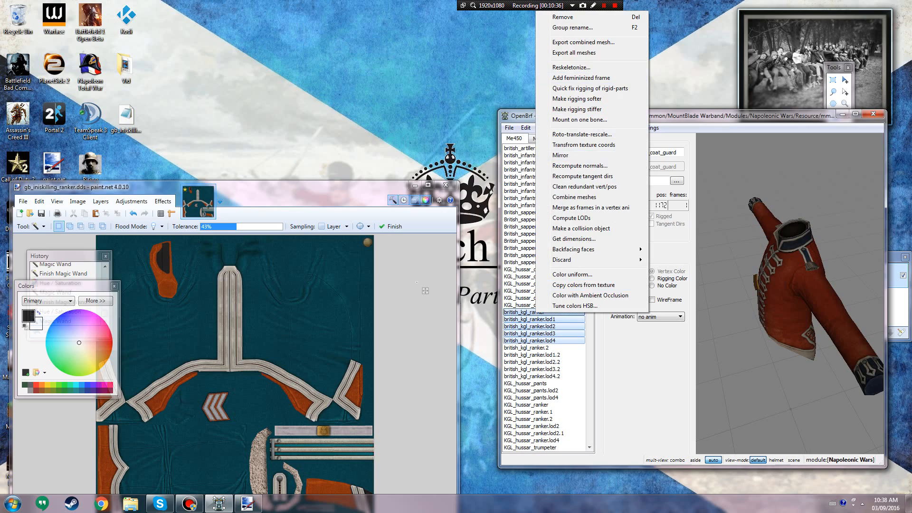
click(533, 340)
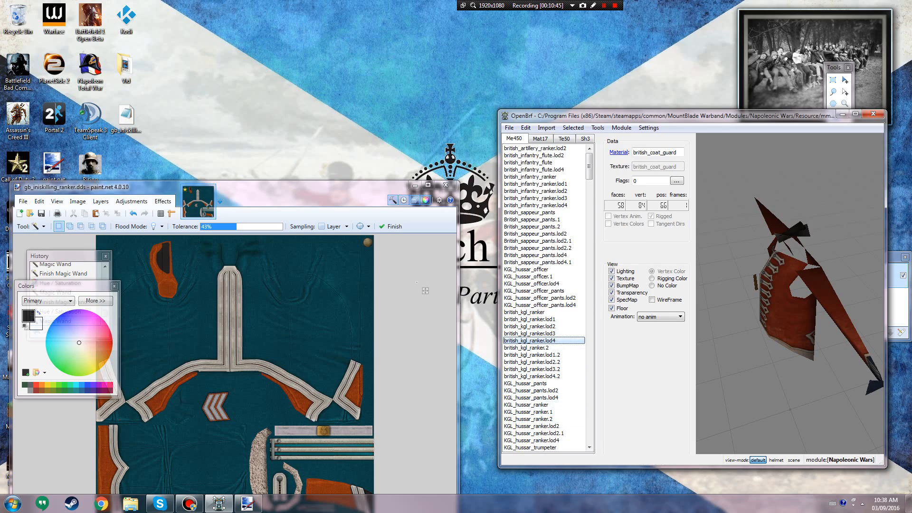
click(425, 291)
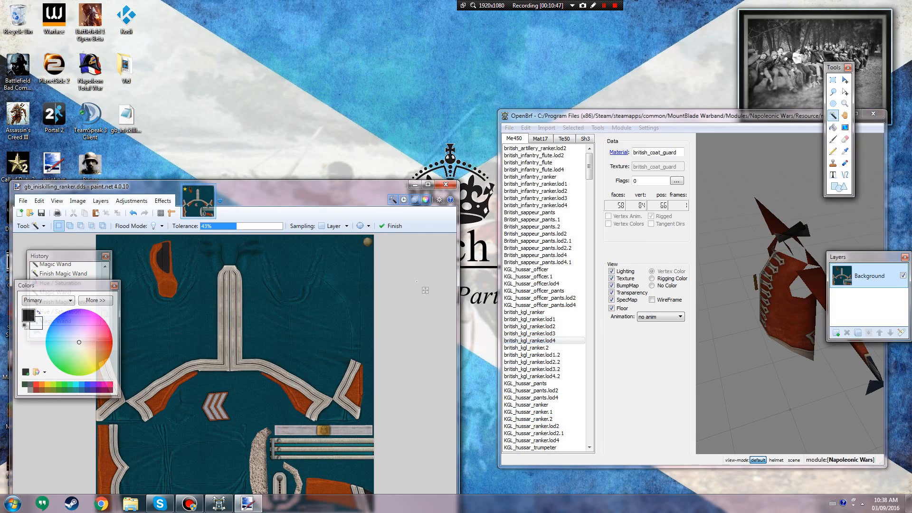
click(529, 340)
- Switch to paint.net at full window size and save the recoloured gb_iniskilling_ranker.dds texture
drag(304, 187, 341, 61)
click(465, 58)
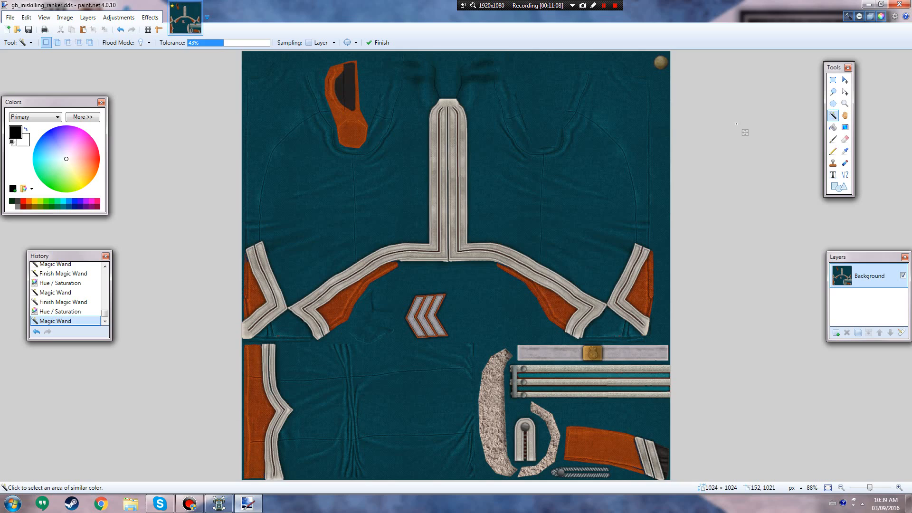
key(Down)
key(Down)
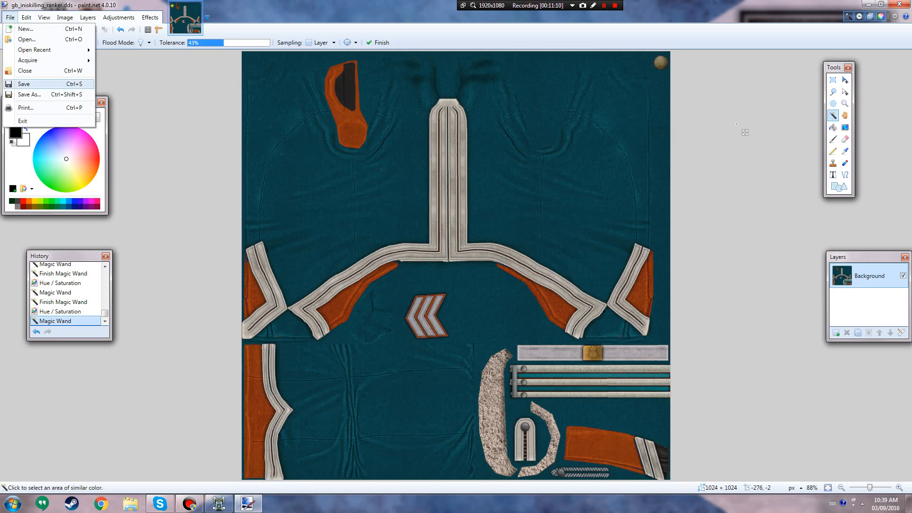
key(Return)
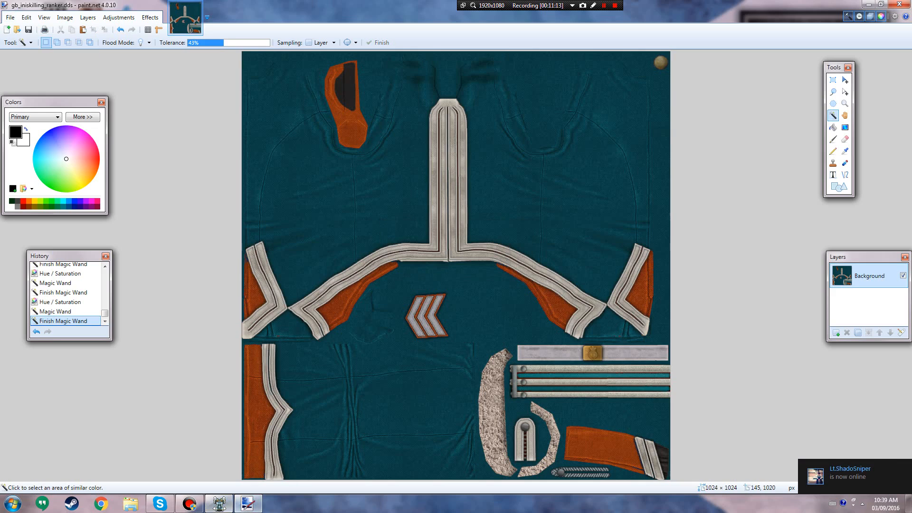
- In OpenBrf, select british_iniskilling_ranker through british_iniskilling_ranker.lod4 and reload the module's ini files, brf files and dds textures
click(223, 505)
click(539, 370)
scroll(539, 370, down, 19)
scroll(539, 369, down, 15)
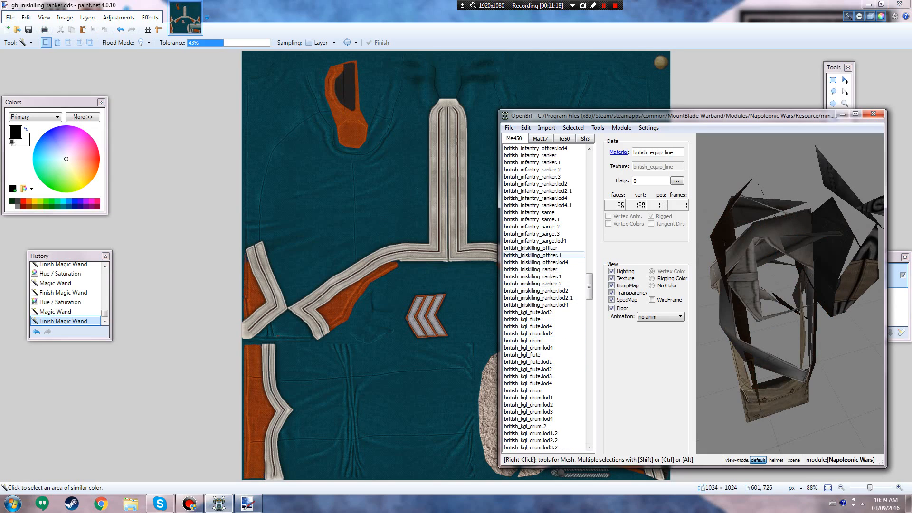
drag(537, 270, 537, 305)
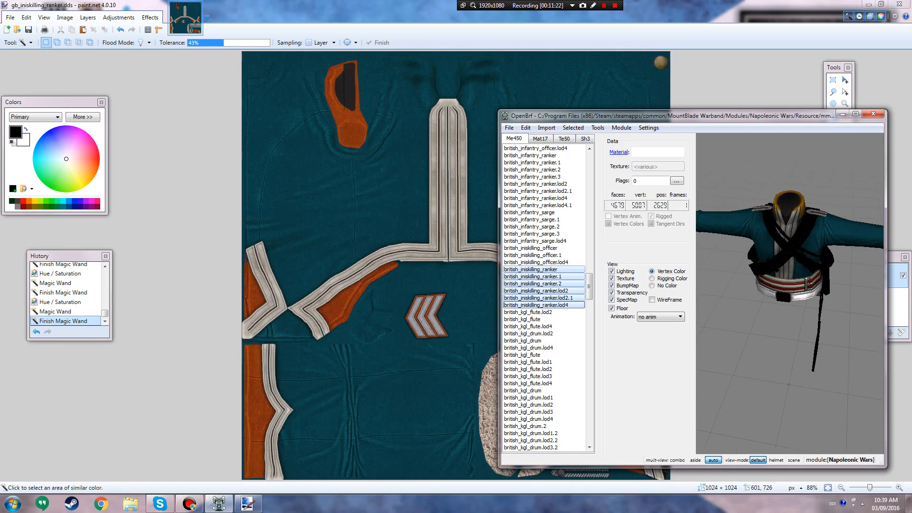
mouse_move(779, 280)
mouse_down()
mouse_move(808, 305)
mouse_move(784, 280)
mouse_up()
scroll(808, 304, up, 3)
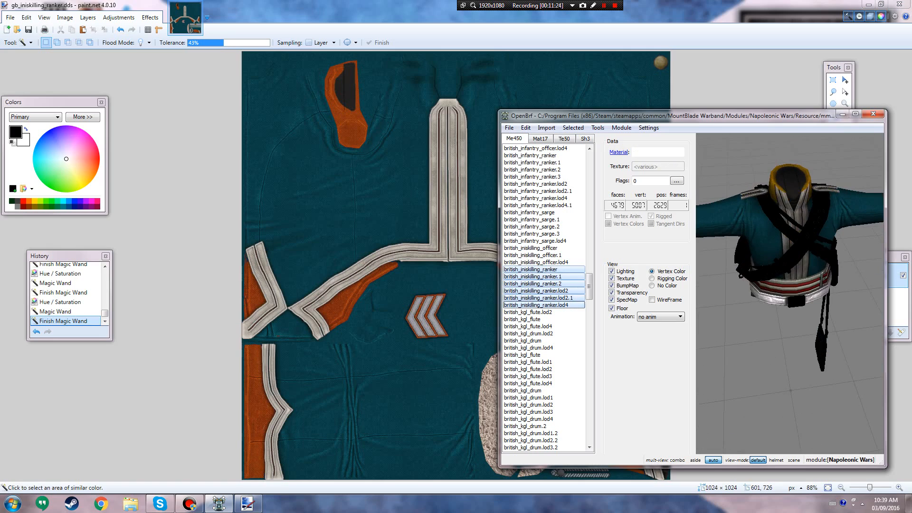
click(621, 128)
click(613, 137)
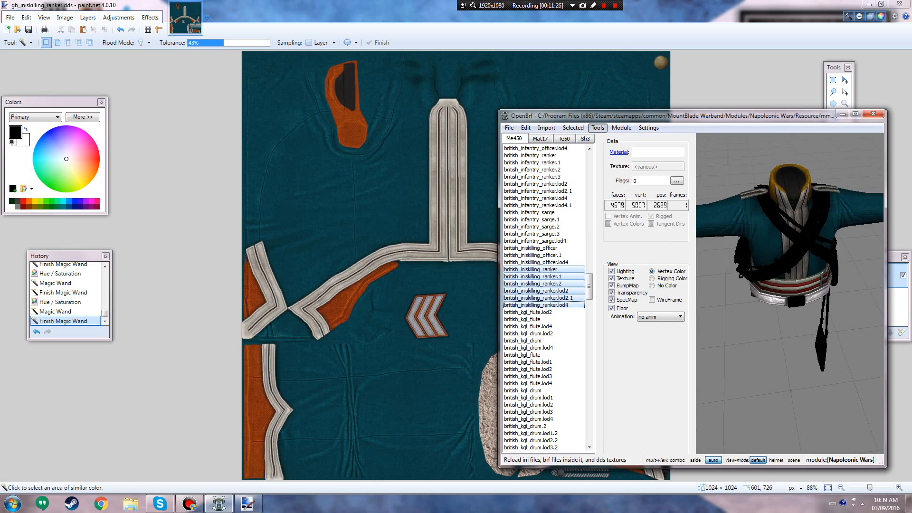
- Examine the recoloured coat on the british_iniskilling_ranker mesh alone, from several angles and distances
mouse_move(799, 275)
mouse_down()
mouse_move(765, 299)
mouse_move(798, 337)
mouse_move(785, 280)
mouse_move(770, 271)
mouse_move(826, 276)
mouse_move(779, 273)
mouse_move(798, 299)
mouse_move(822, 290)
mouse_move(808, 299)
mouse_move(798, 275)
mouse_move(795, 284)
mouse_up()
scroll(799, 337, up, 2)
scroll(788, 295, up, 3)
click(530, 269)
scroll(789, 285, up, 3)
scroll(788, 286, down, 8)
scroll(789, 285, down, 1)
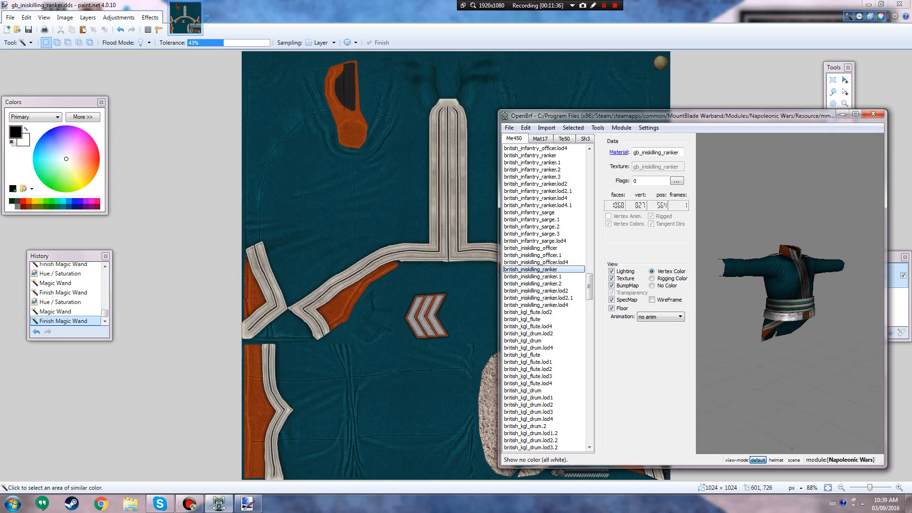
- Check the recoloured texture on the british_iniskilling_ranker lod4, lod2.1 and lod2 meshes
click(537, 305)
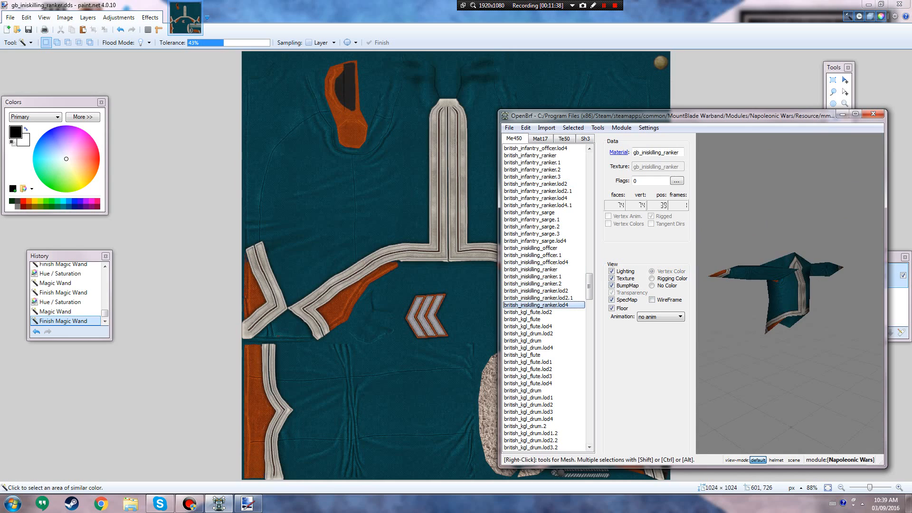
click(539, 298)
click(537, 291)
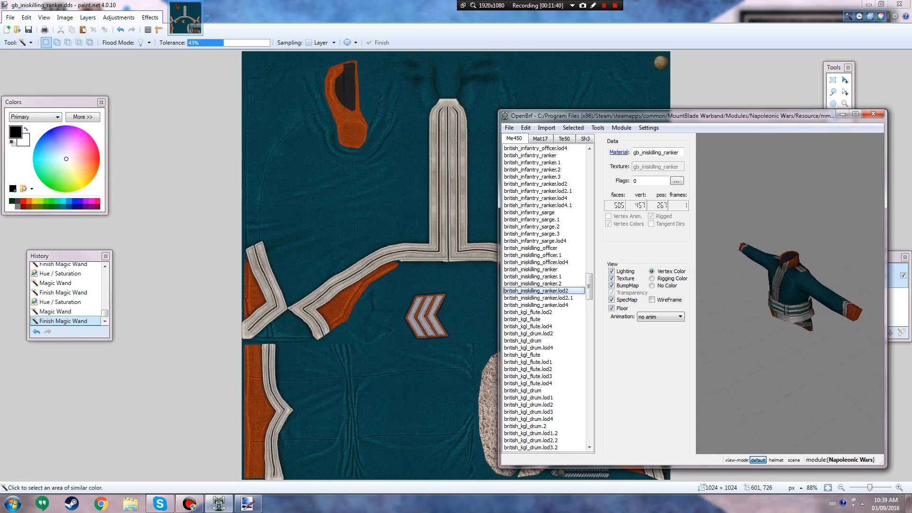
scroll(790, 294, up, 3)
drag(808, 304, 737, 285)
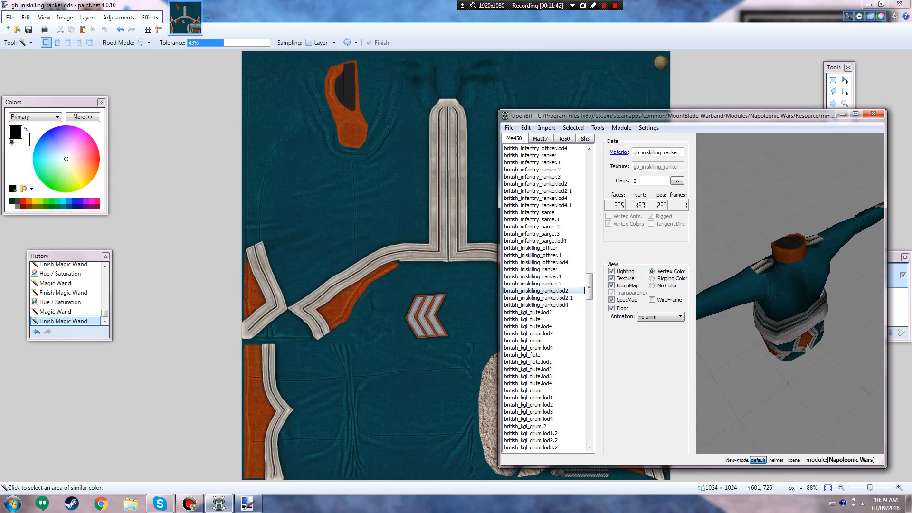
- Inspect the front and back of the british_iniskilling_ranker.lod2 coat in an enlarged OpenBrf window and return to paint.net
drag(713, 116, 705, 2)
drag(452, 328, 375, 295)
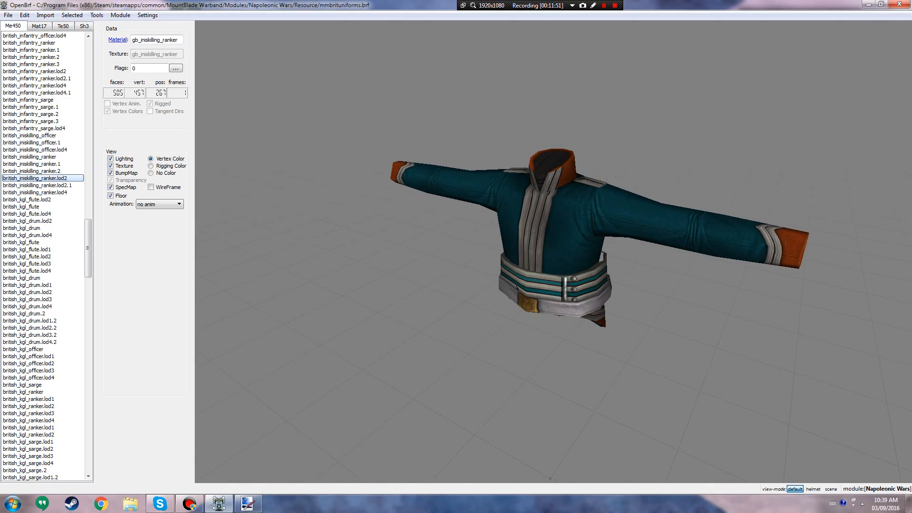
drag(713, 4, 678, 65)
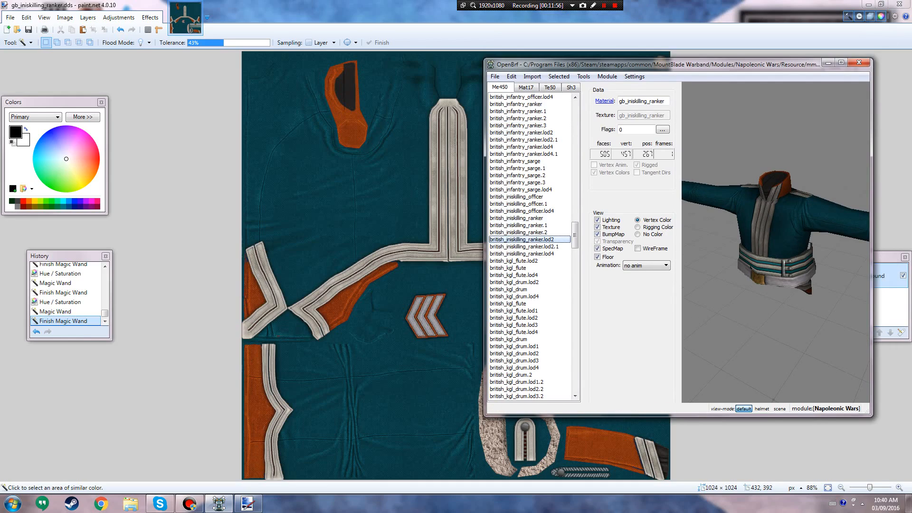
drag(812, 247, 699, 259)
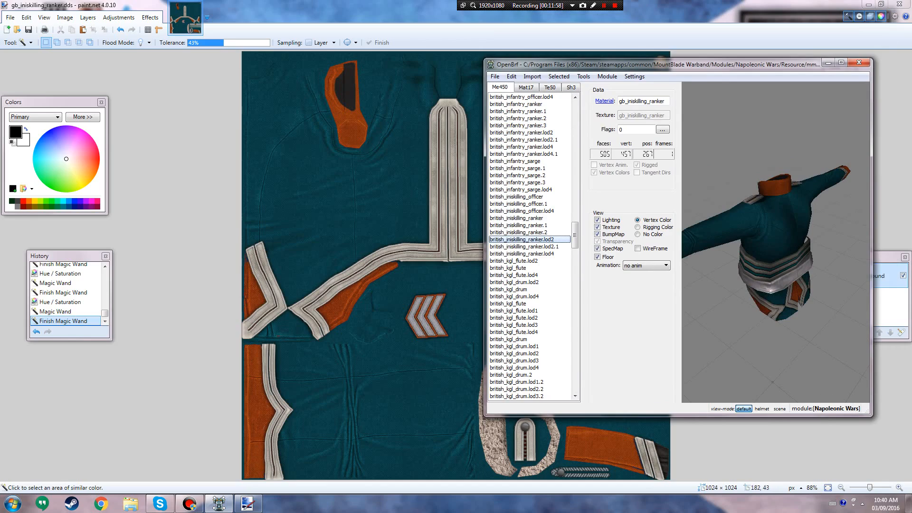
click(304, 29)
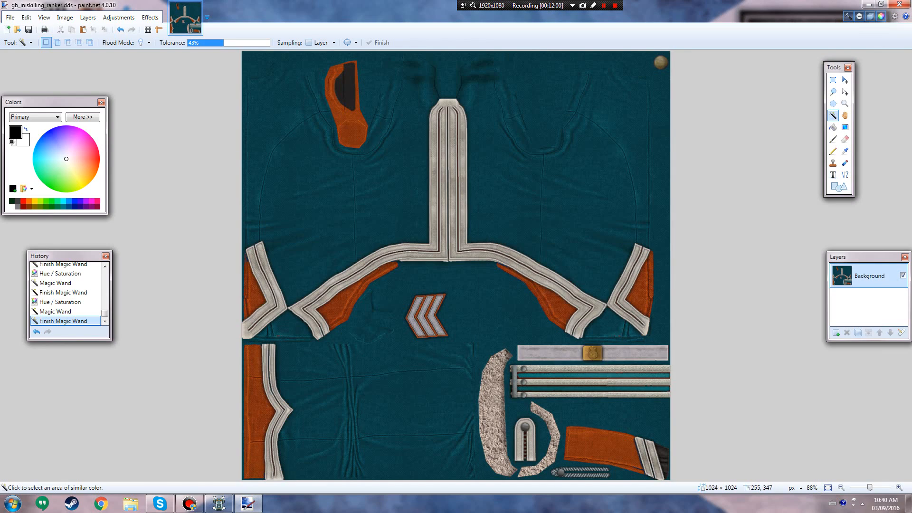